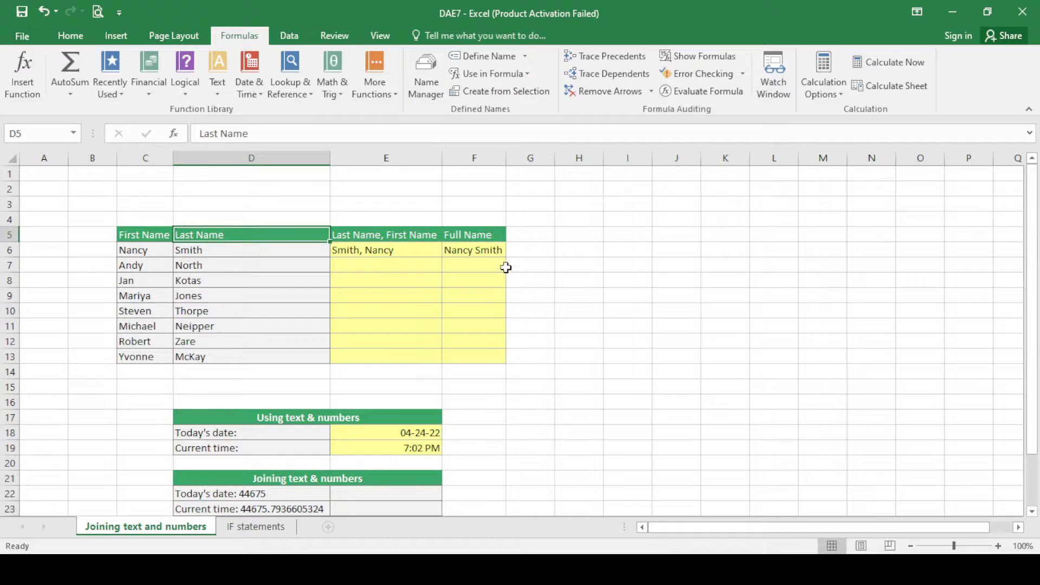
- Enter the formula =C7&D7 in cell E7 to join the first and last name
{"action": "left_click", "coordinate": [360, 265]}
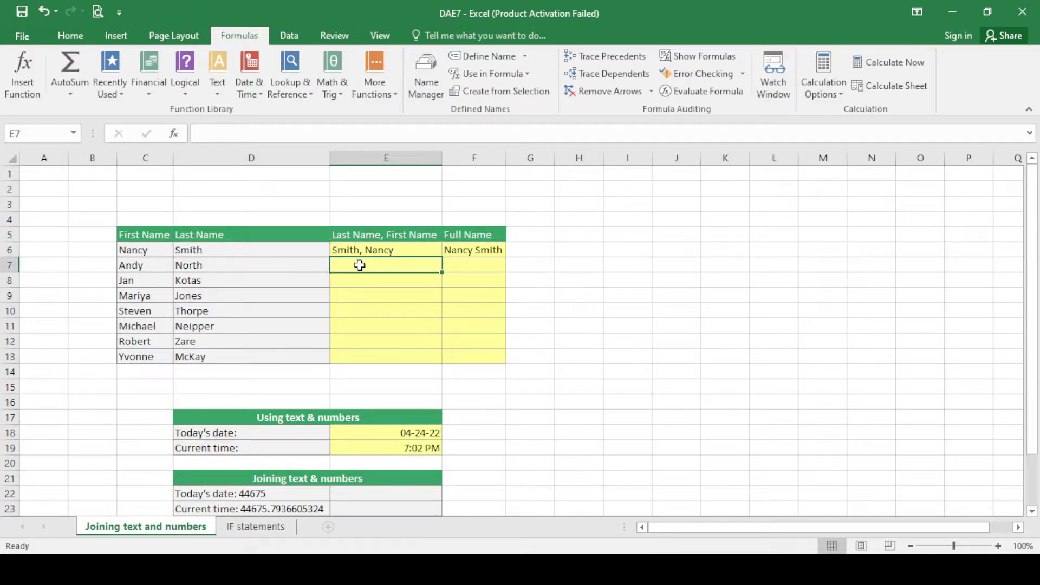
{"action": "type", "text": "="}
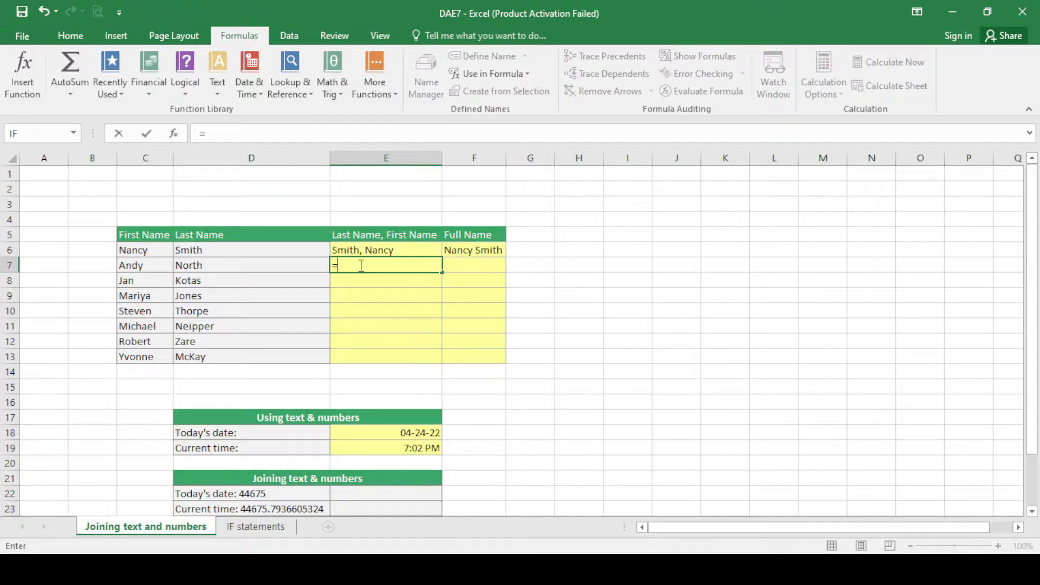
{"action": "left_click", "coordinate": [143, 266]}
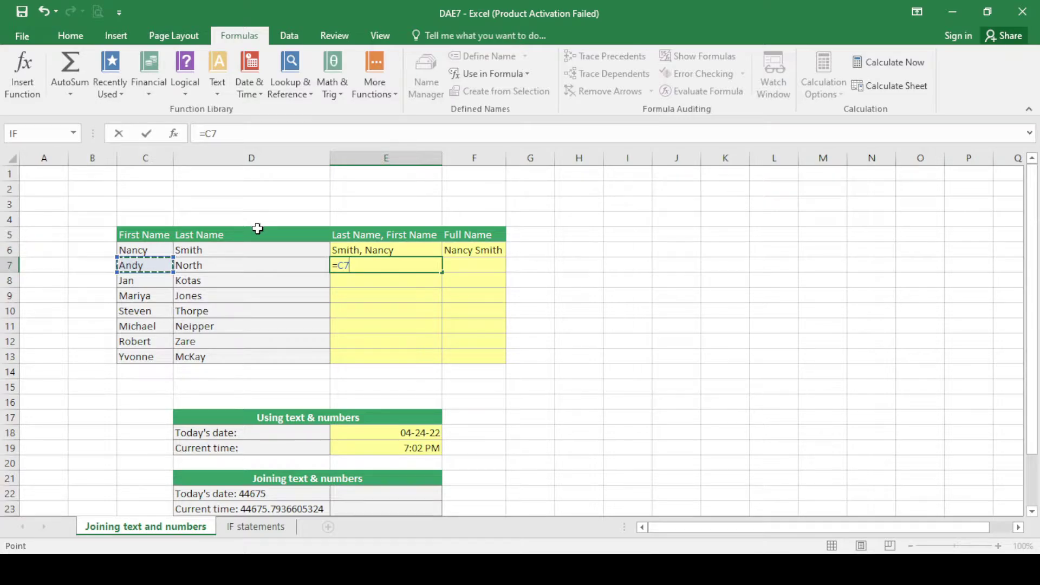
{"action": "type", "text": "&"}
{"action": "left_click", "coordinate": [249, 266]}
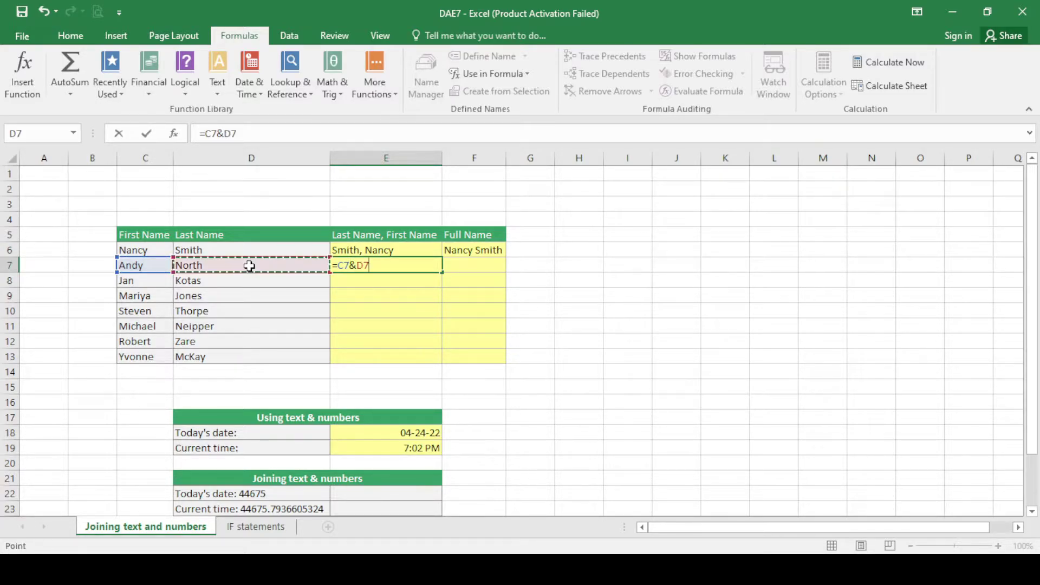
{"action": "key", "text": "Return"}
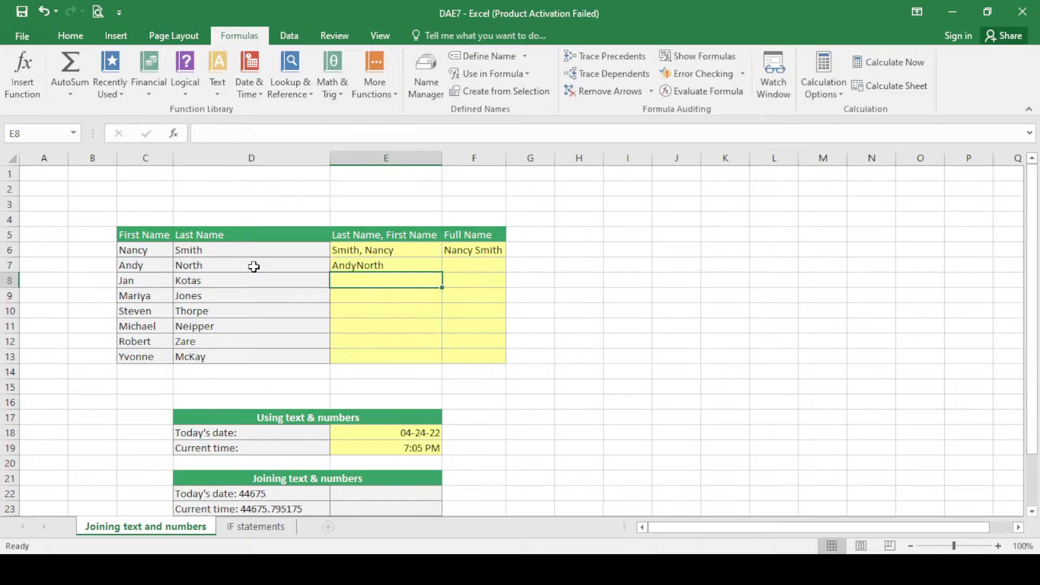
- Edit the formula in E7 to put a comma and space between the names: =C7&", "&D7
{"action": "left_click", "coordinate": [369, 265]}
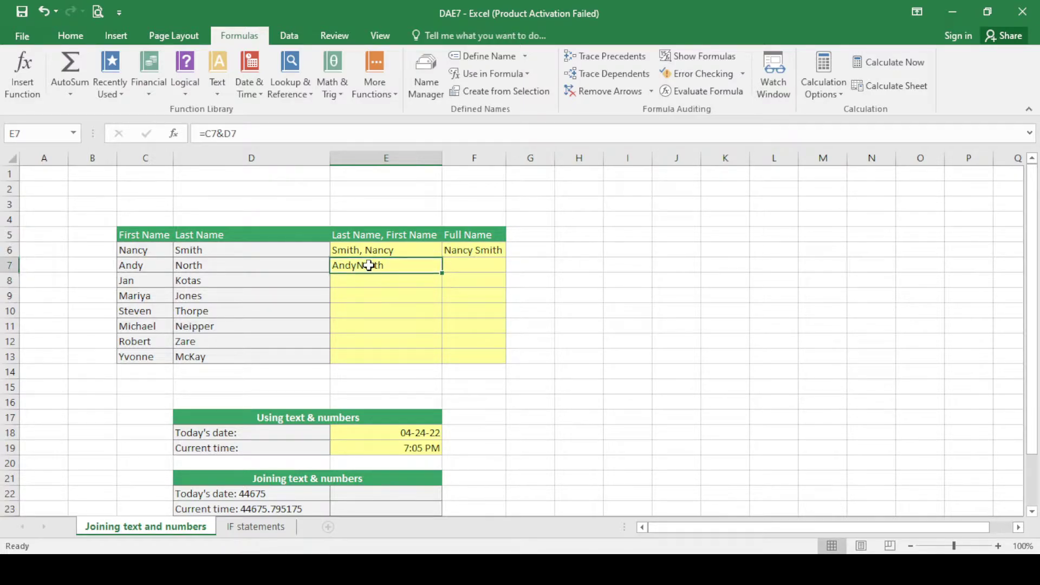
{"action": "left_click", "coordinate": [222, 133]}
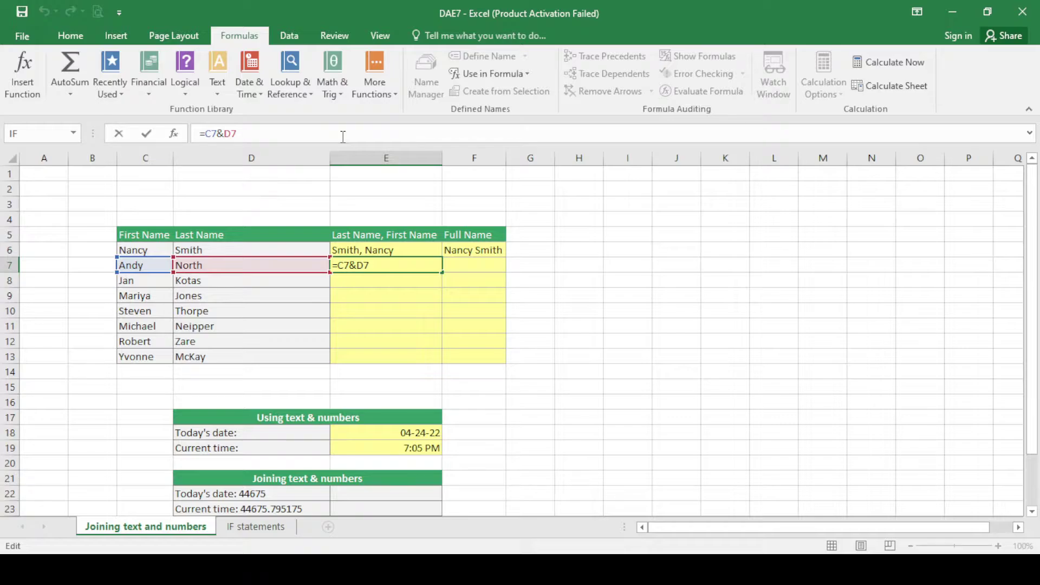
{"action": "type", "text": "\"\""}
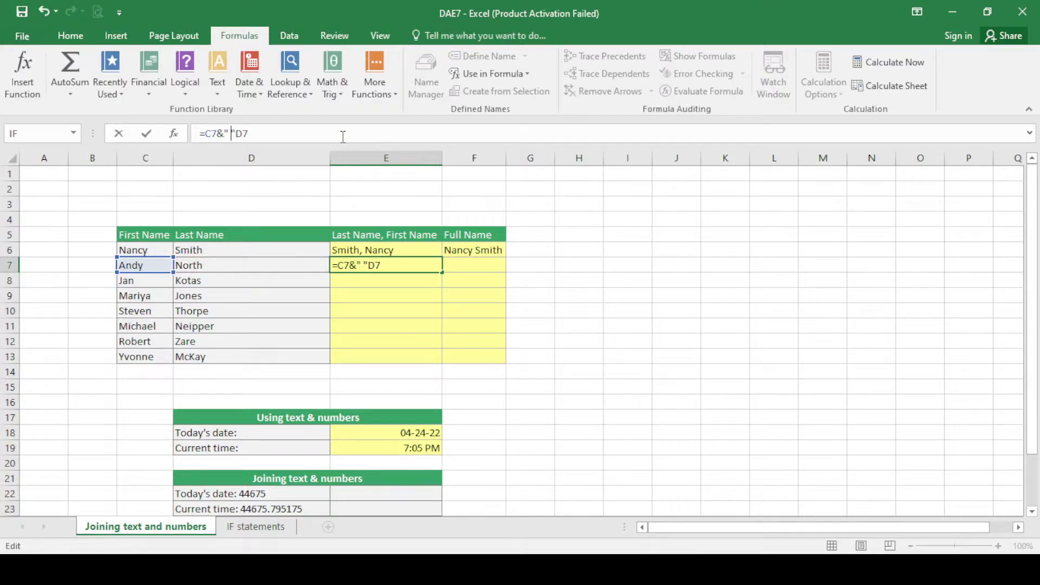
{"action": "type", "text": " ,"}
{"action": "type", "text": "&"}
{"action": "key", "text": "Return"}
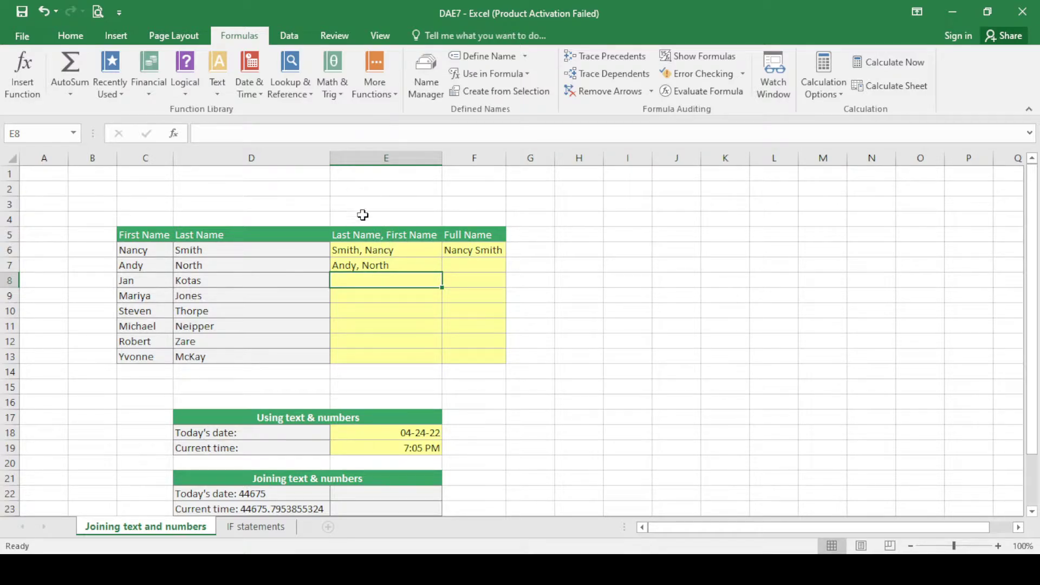
- Swap the cell references in E7 so the last name comes first: =D7&", "&C7
{"action": "left_click", "coordinate": [393, 265]}
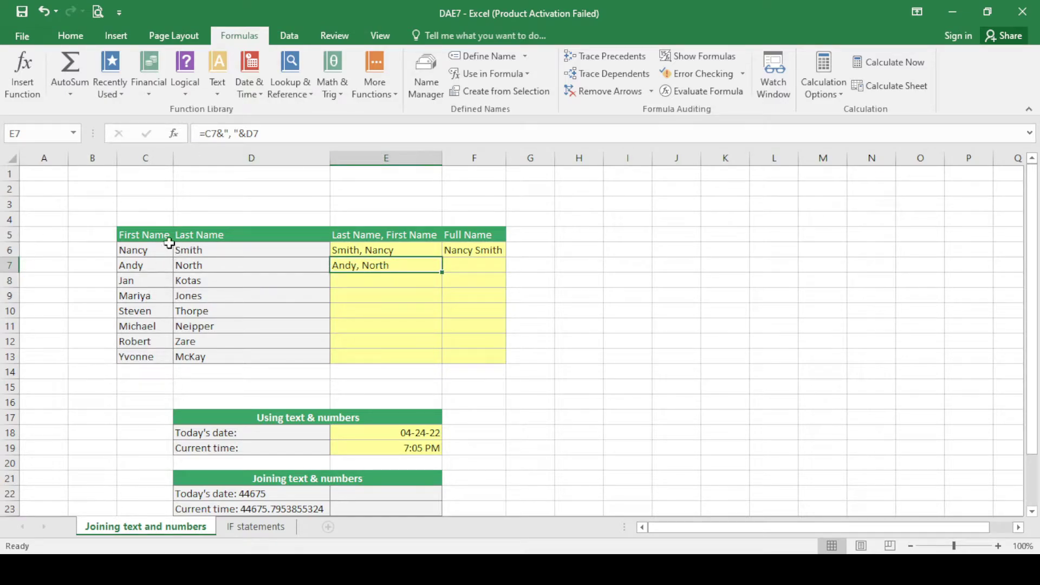
{"action": "left_click", "coordinate": [214, 134]}
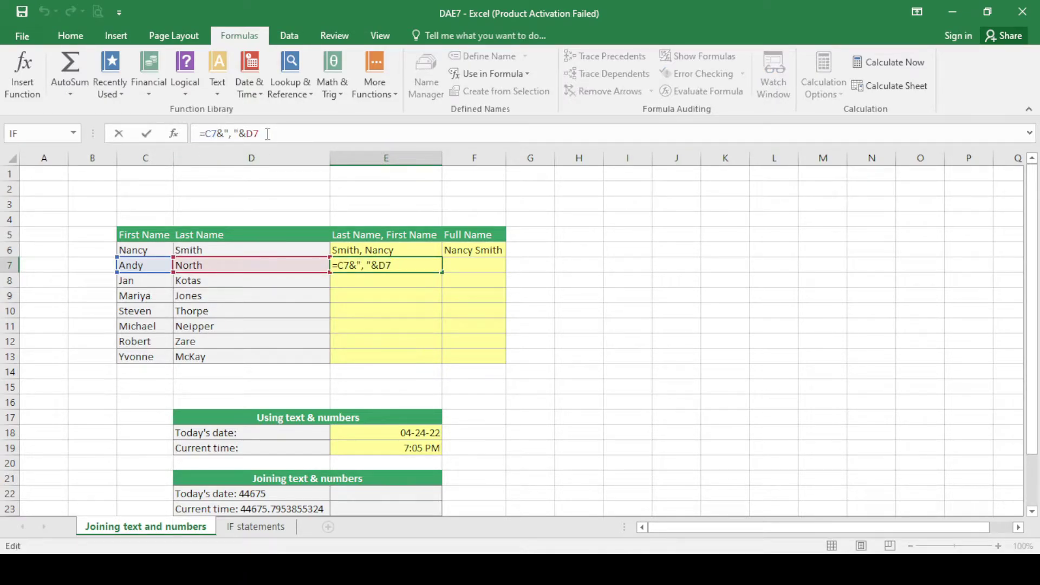
{"action": "key", "text": "BackSpace"}
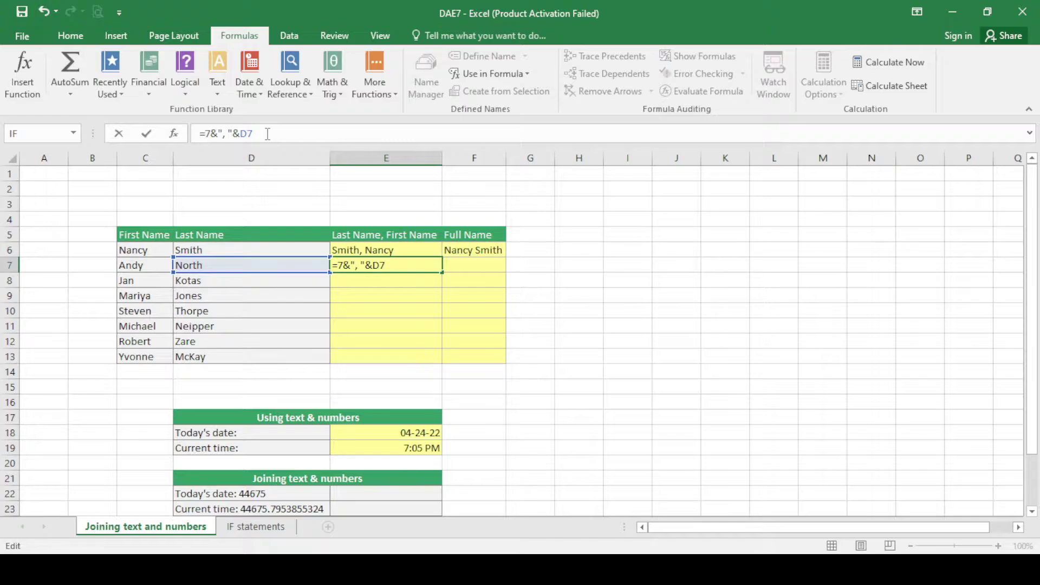
{"action": "type", "text": "D"}
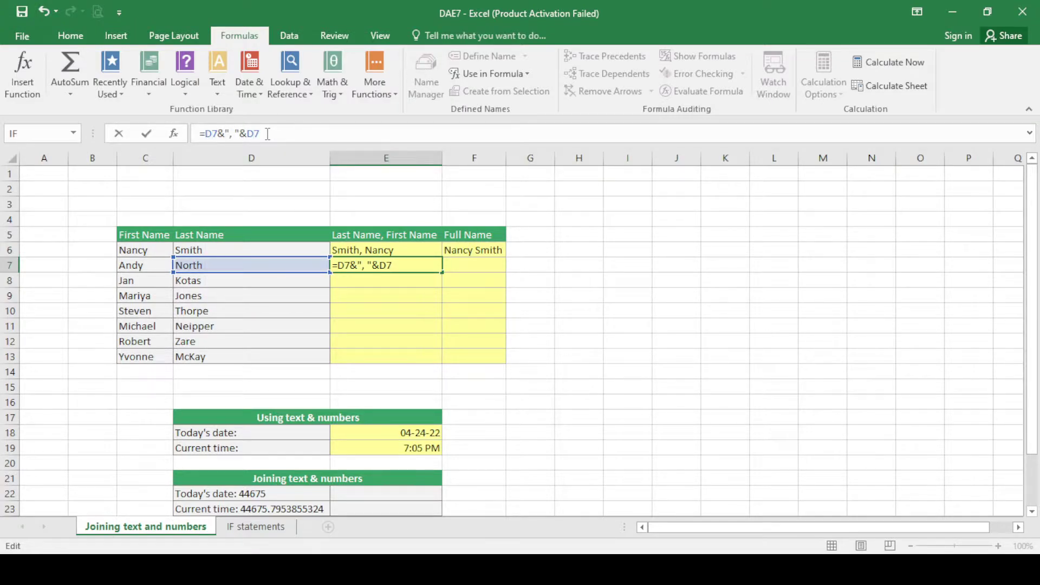
{"action": "key", "text": "BackSpace"}
{"action": "type", "text": "C"}
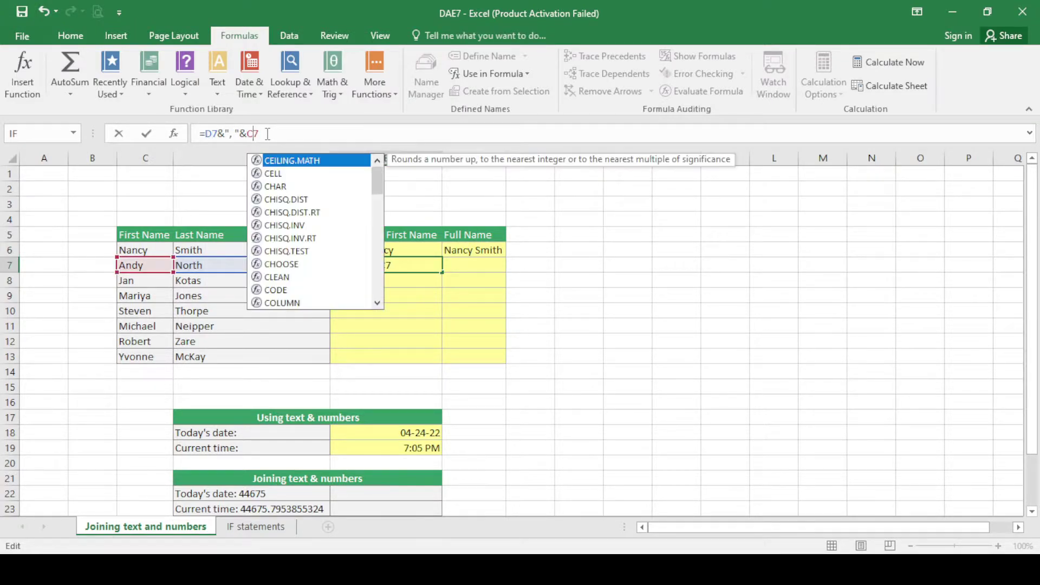
{"action": "key", "text": "Escape"}
{"action": "key", "text": "Return"}
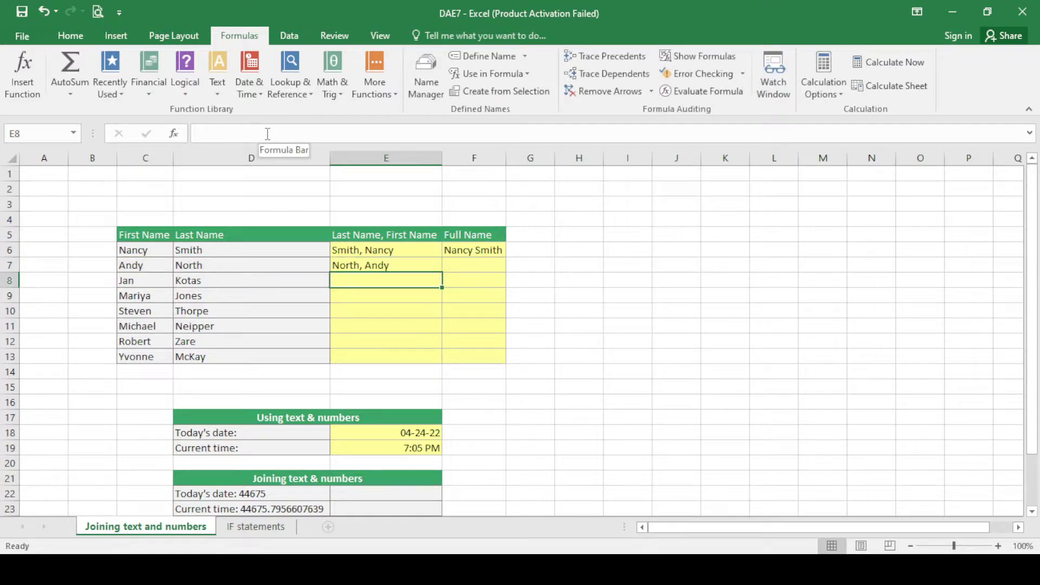
- Enter the formula =C7&" "&D7 in cell F7 to build the full name with a space
{"action": "left_click", "coordinate": [471, 271]}
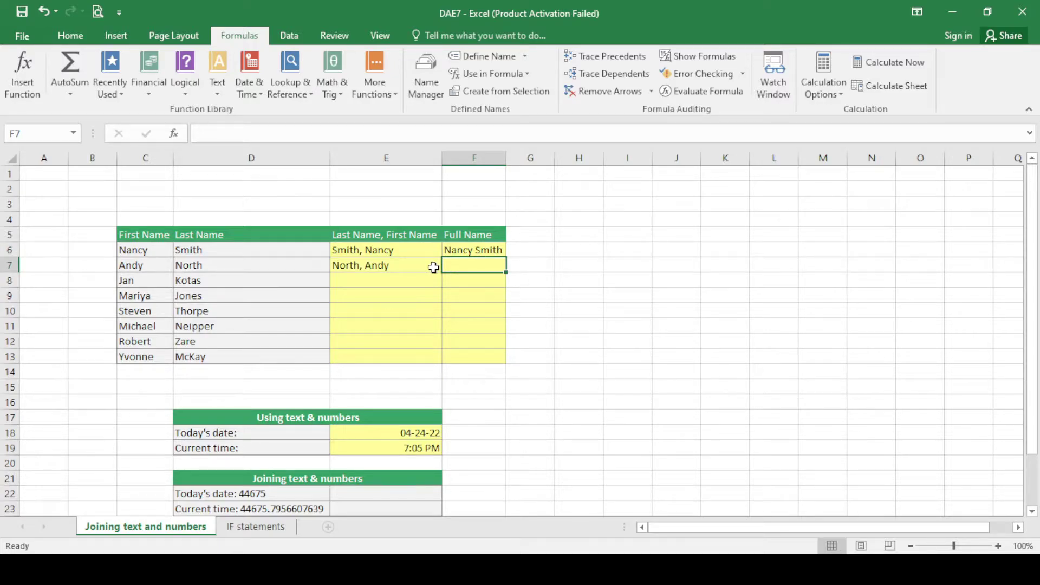
{"action": "type", "text": "="}
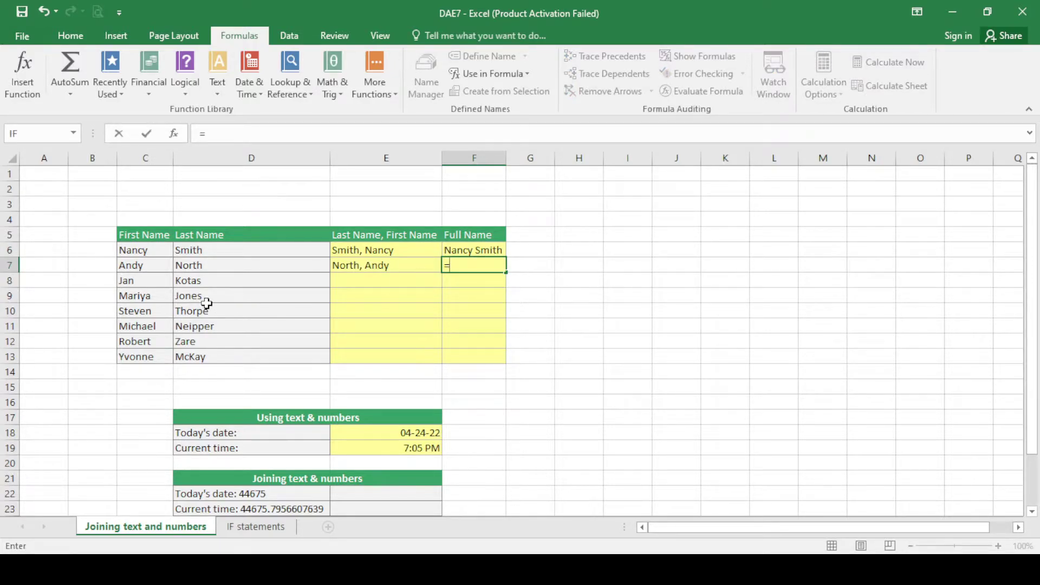
{"action": "left_click", "coordinate": [156, 268]}
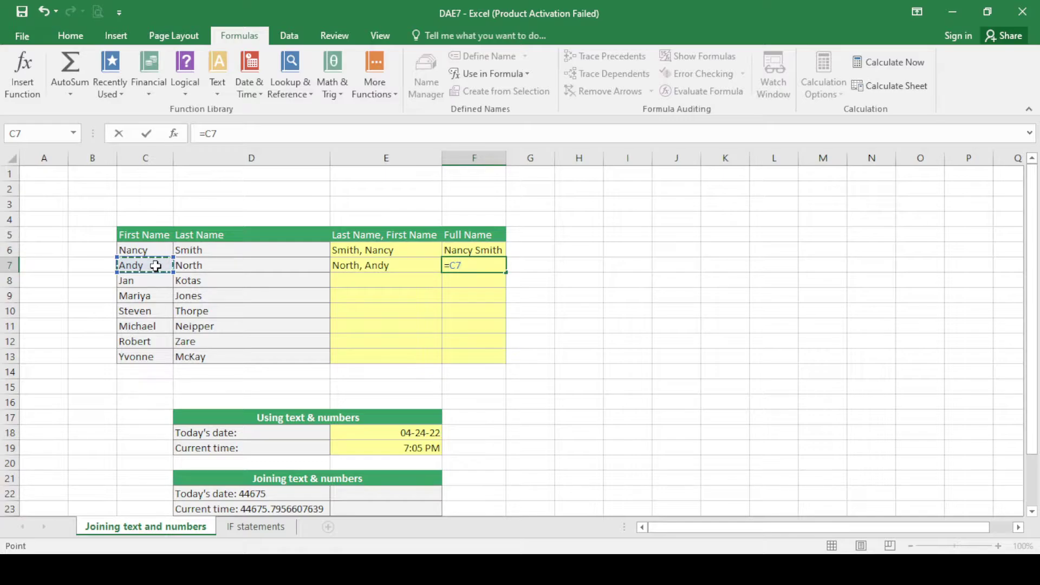
{"action": "type", "text": "&"}
{"action": "key", "text": "Left"}
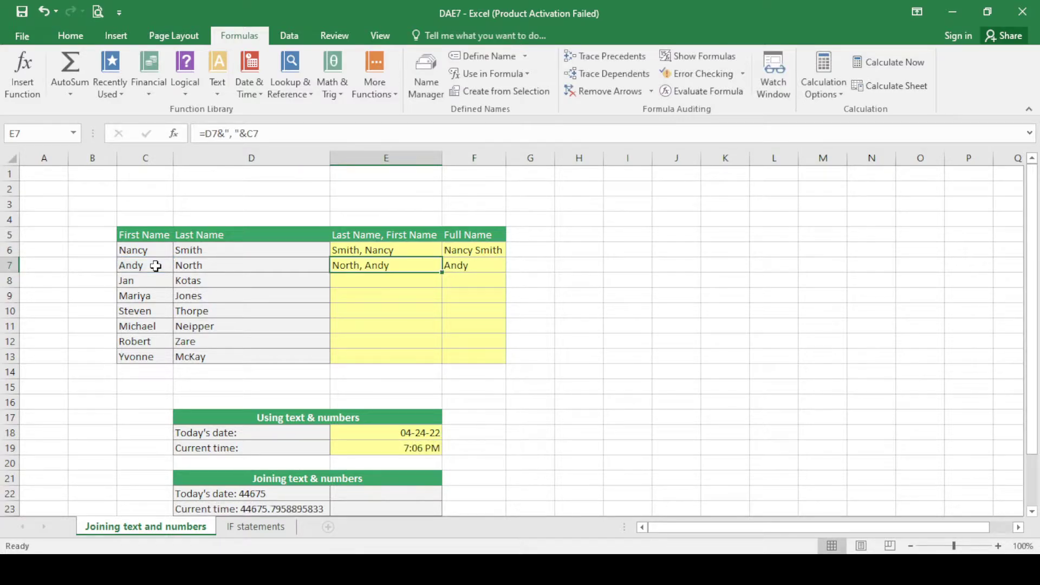
{"action": "left_click", "coordinate": [494, 269]}
{"action": "left_click", "coordinate": [234, 133]}
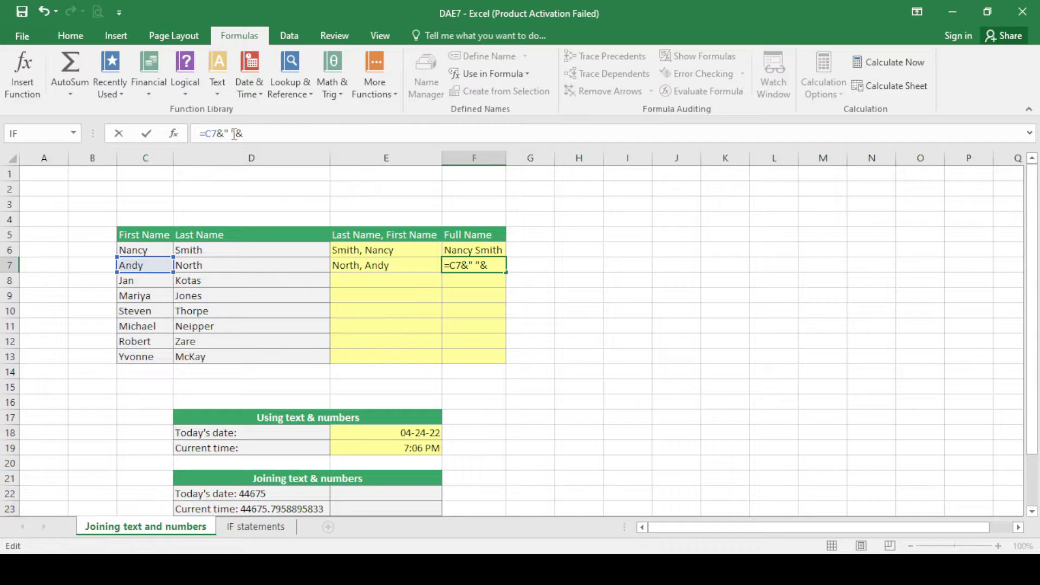
{"action": "type", "text": "&"}
{"action": "left_click", "coordinate": [197, 265]}
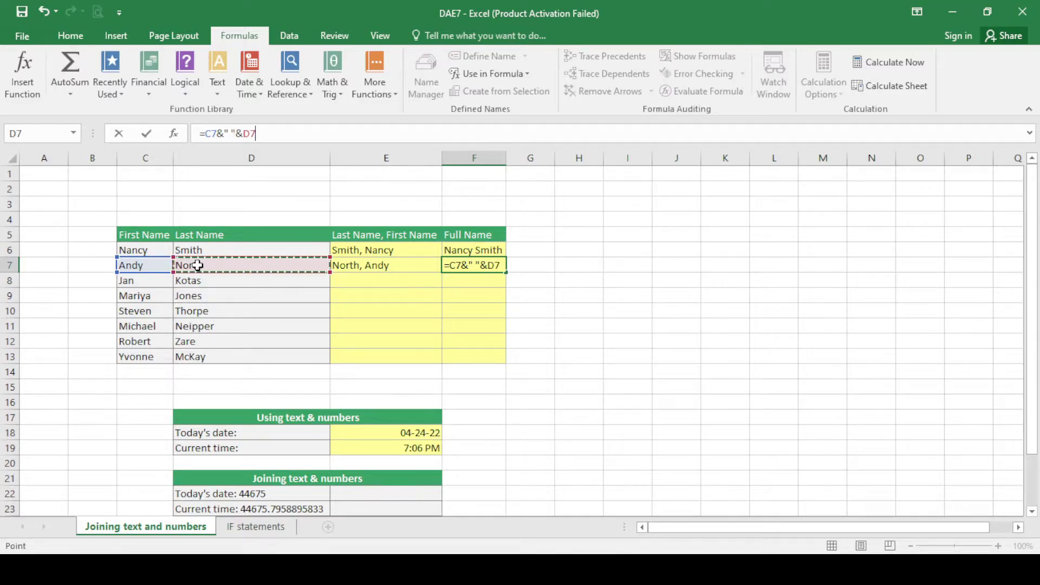
{"action": "key", "text": "Return"}
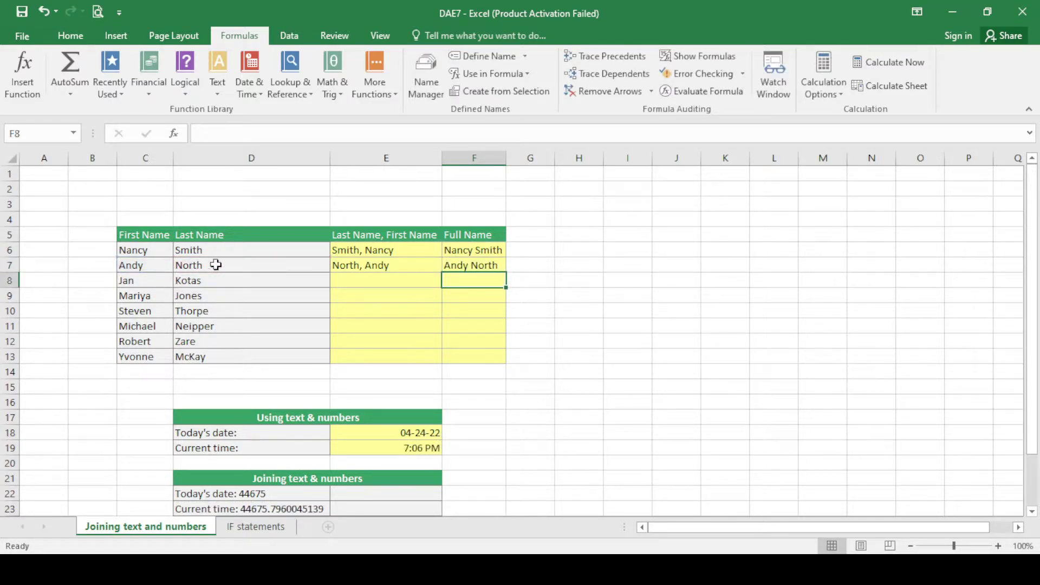
- Fill the formulas in E7:F7 down to row 13 and autofit the width of column F
{"action": "left_click", "coordinate": [381, 267]}
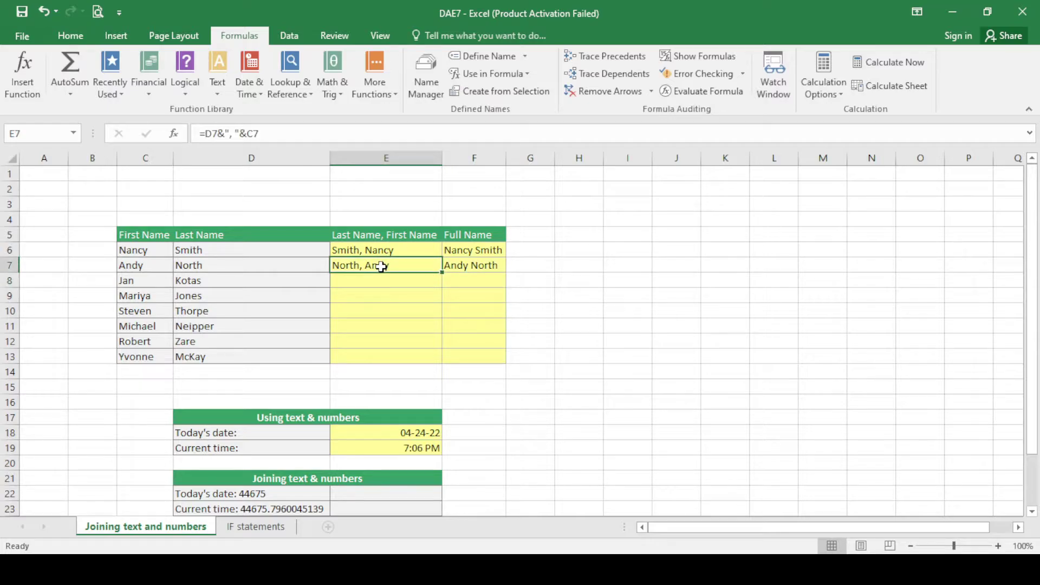
{"action": "key", "text": "shift+Right"}
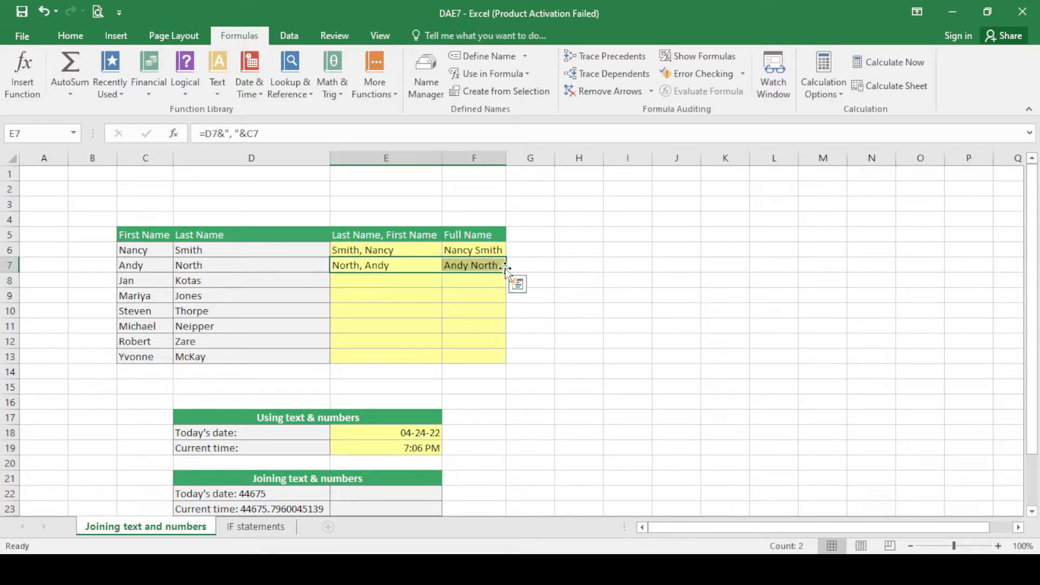
{"action": "left_click_drag", "start_coordinate": [508, 274], "coordinate": [508, 364]}
{"action": "left_click", "coordinate": [620, 275]}
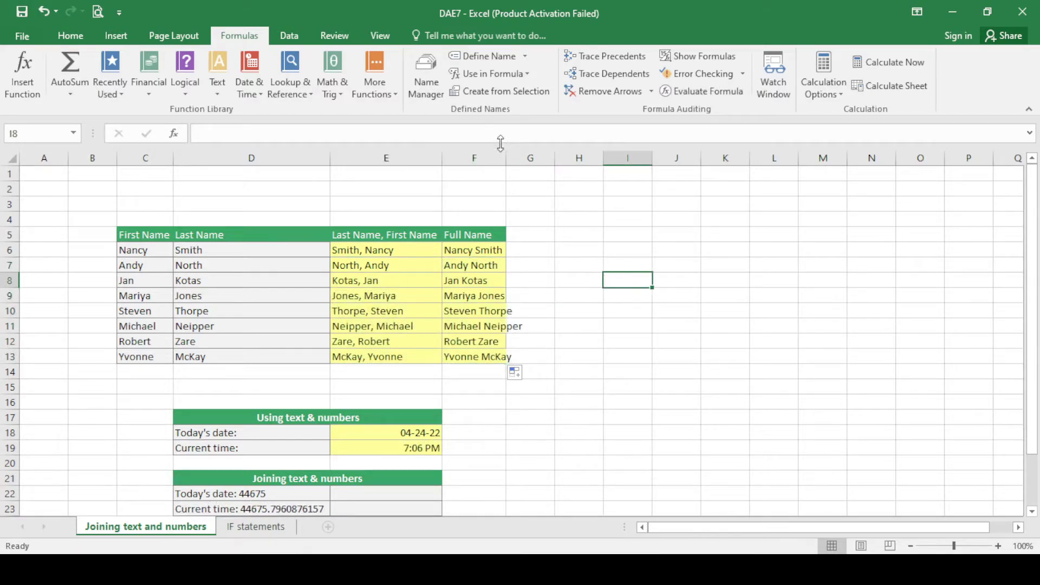
{"action": "double_click", "coordinate": [506, 158]}
{"action": "left_click", "coordinate": [634, 254]}
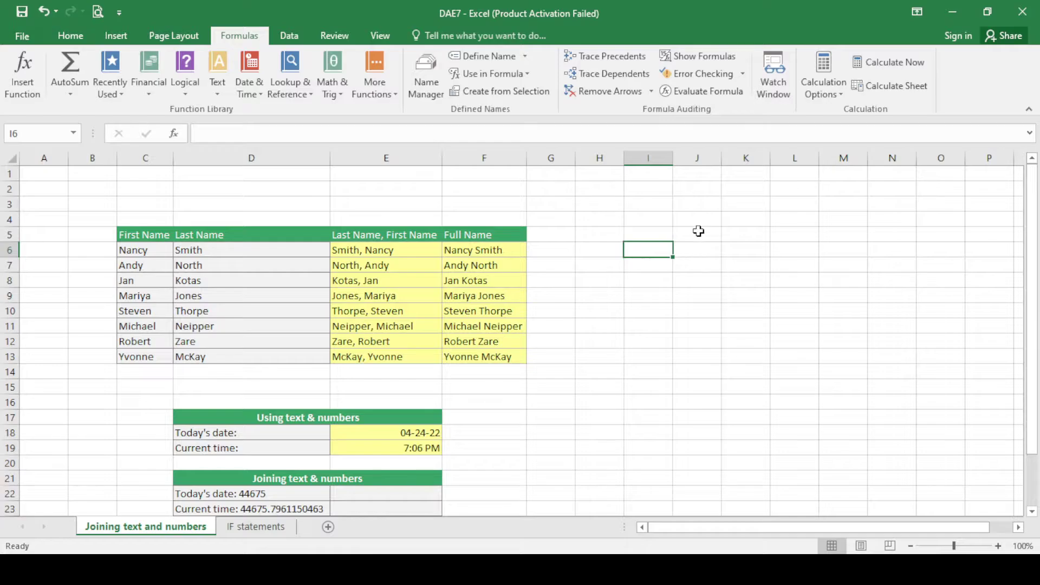
- Examine the date and time labels and formulas under "Using text & numbers" in D18:E19
{"action": "scroll", "coordinate": [575, 248], "scroll_direction": "down", "scroll_amount": 1}
{"action": "scroll", "coordinate": [574, 248], "scroll_direction": "down", "scroll_amount": 1}
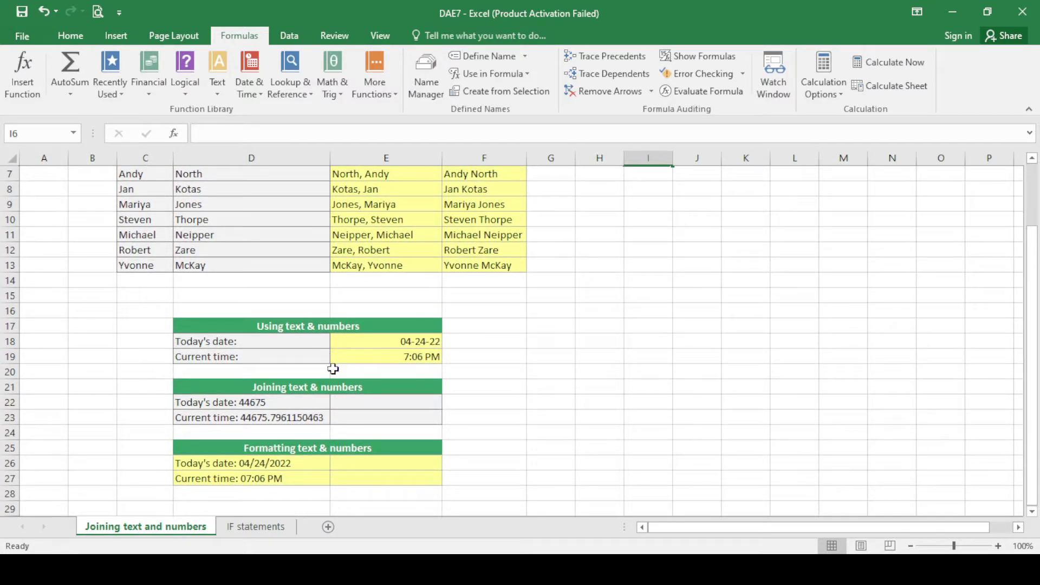
{"action": "left_click", "coordinate": [215, 343]}
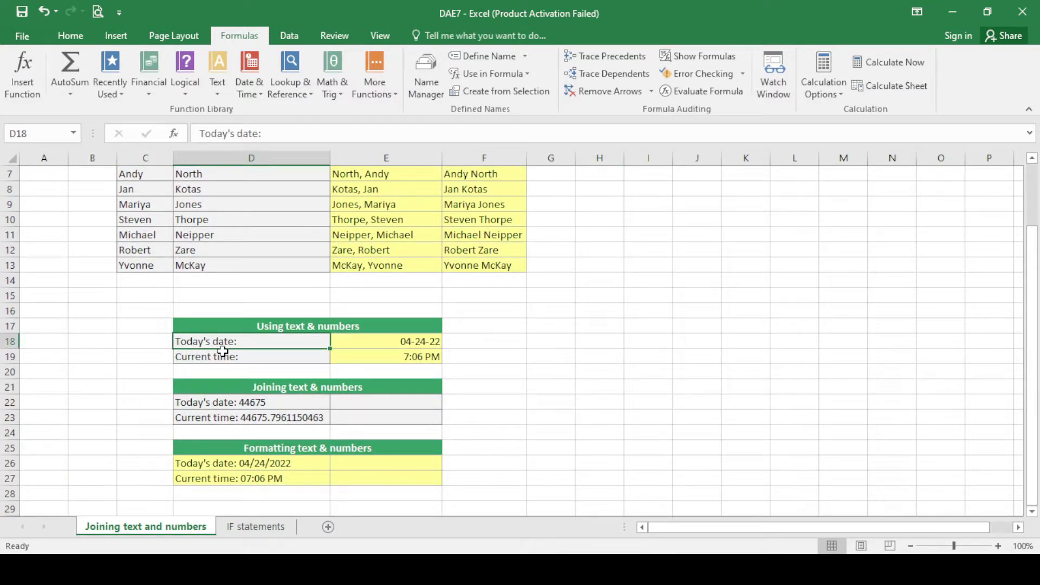
{"action": "left_click", "coordinate": [405, 342]}
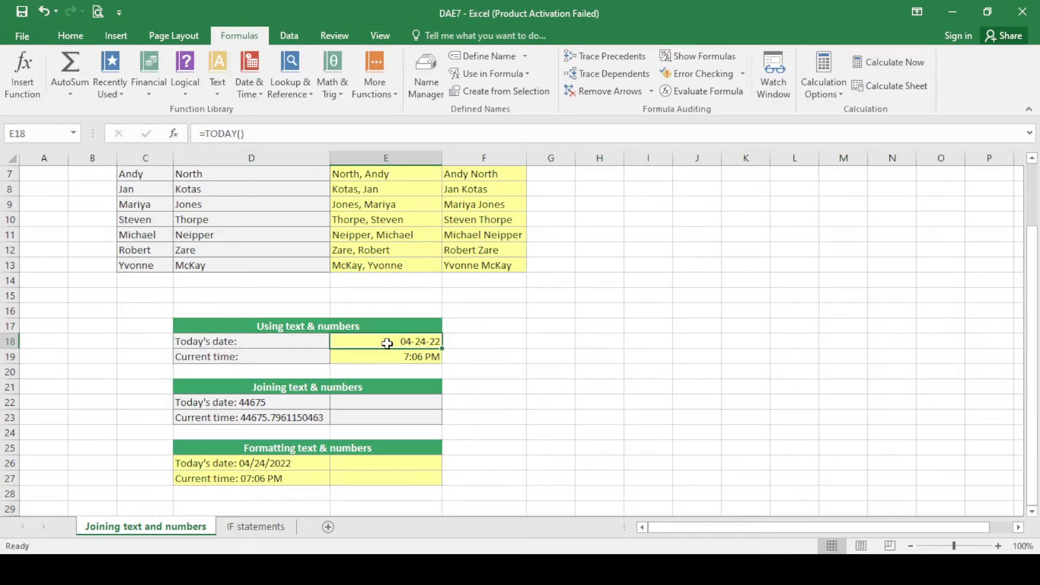
{"action": "left_click", "coordinate": [281, 358]}
{"action": "left_click", "coordinate": [377, 357]}
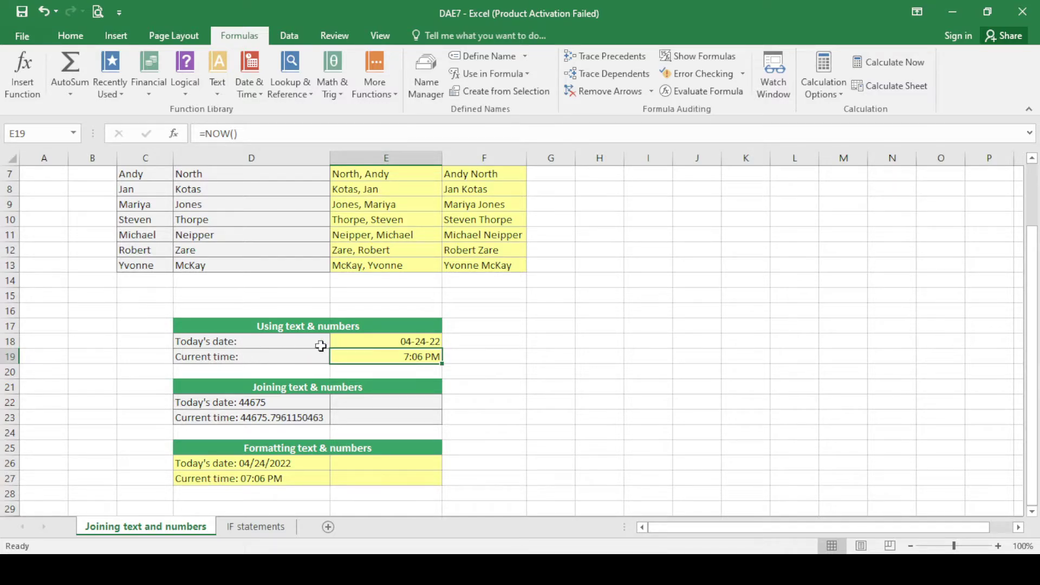
- Enter the formula =D18&E18 in cell F22 to join the date label and value, and autofit column F
{"action": "left_click_drag", "start_coordinate": [475, 388], "coordinate": [483, 402]}
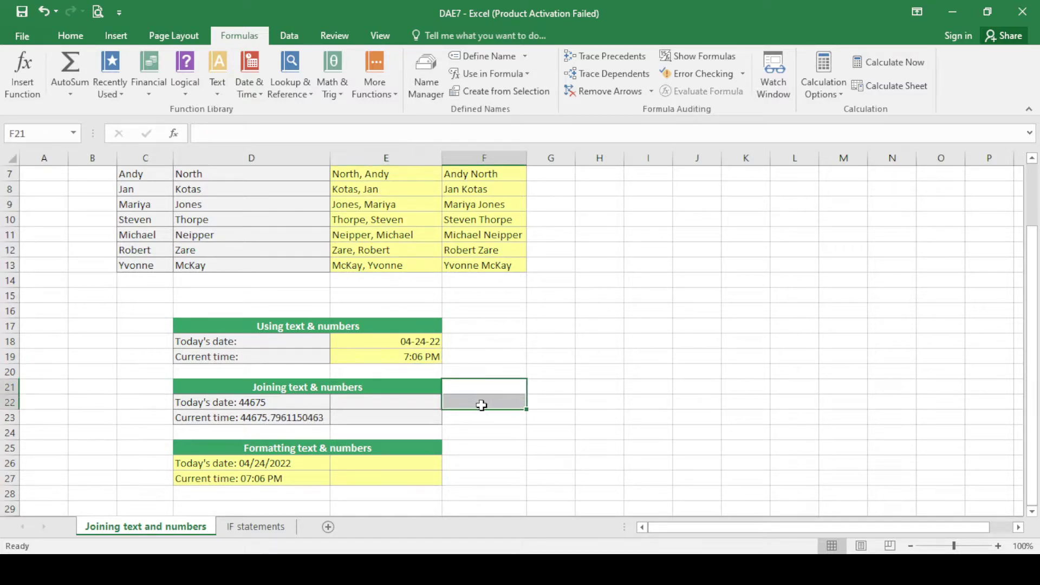
{"action": "left_click", "coordinate": [496, 403]}
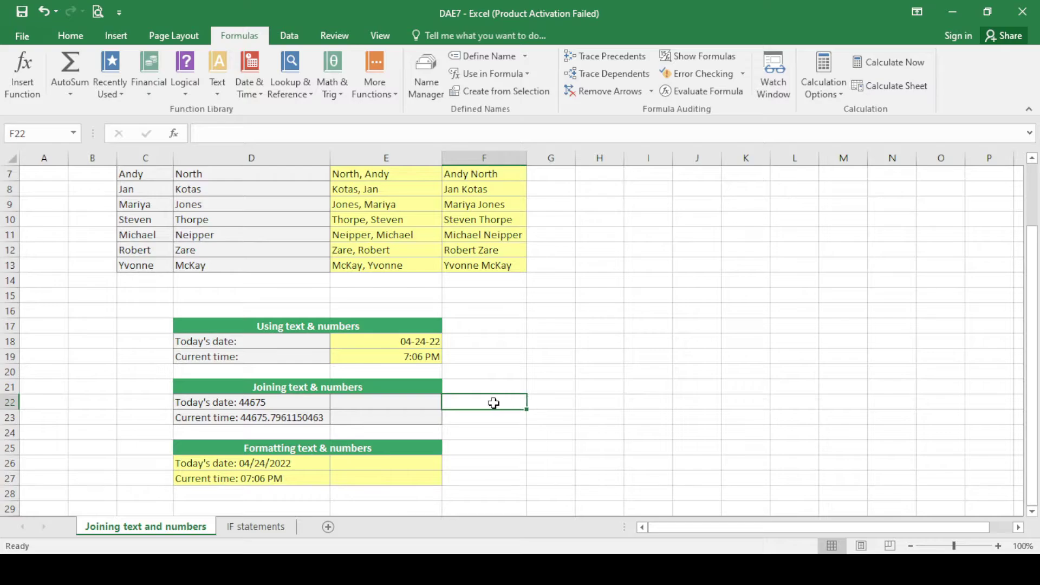
{"action": "type", "text": "="}
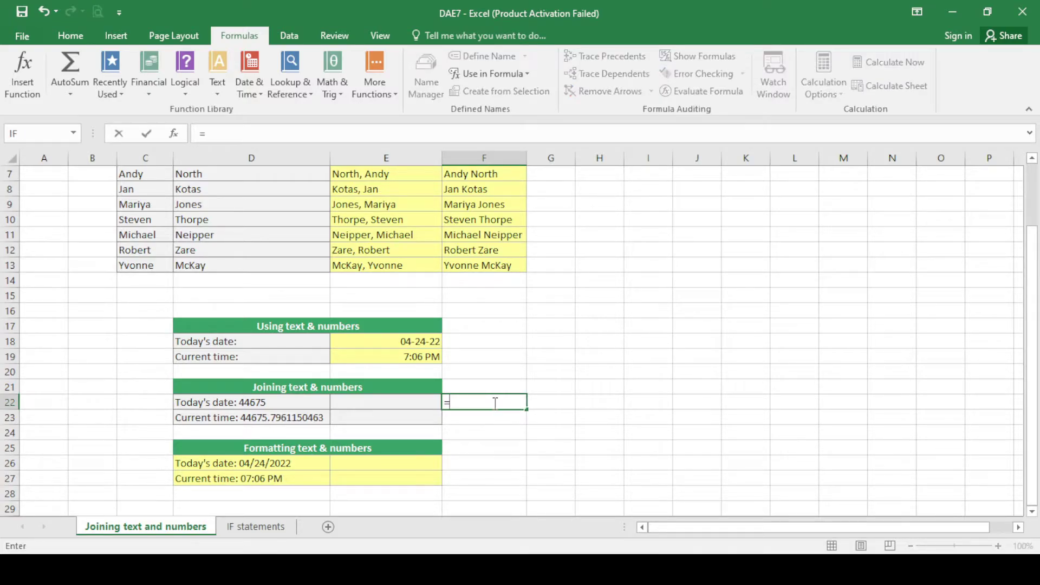
{"action": "left_click", "coordinate": [233, 342]}
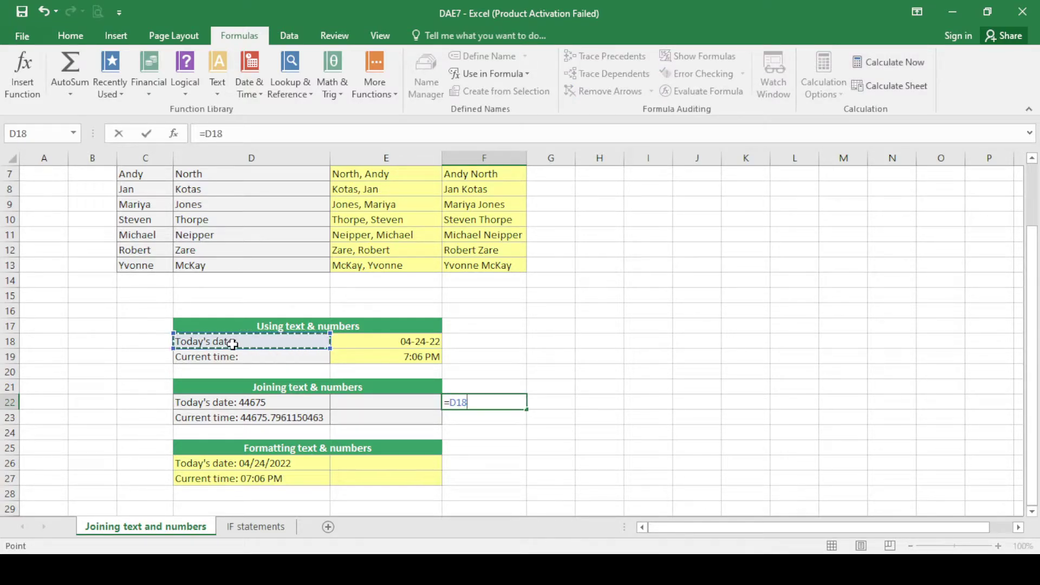
{"action": "type", "text": "&"}
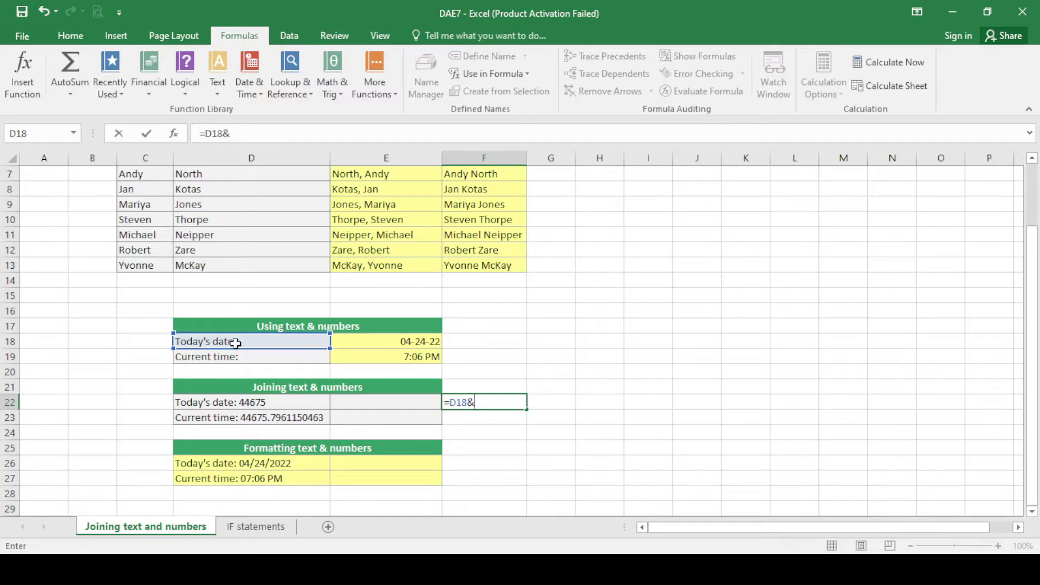
{"action": "left_click", "coordinate": [426, 342]}
{"action": "key", "text": "Return"}
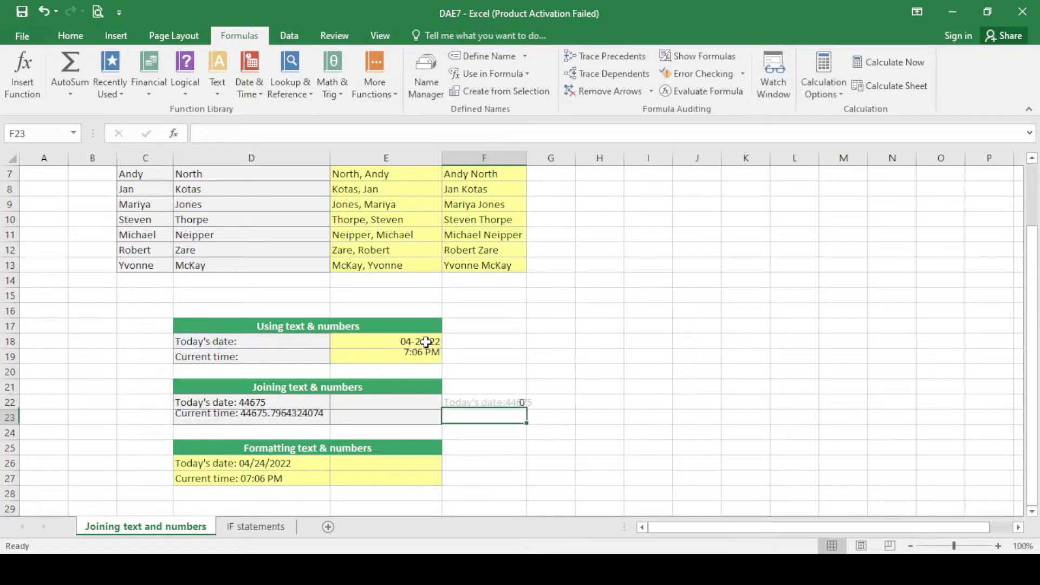
{"action": "double_click", "coordinate": [527, 158]}
{"action": "left_click", "coordinate": [514, 402]}
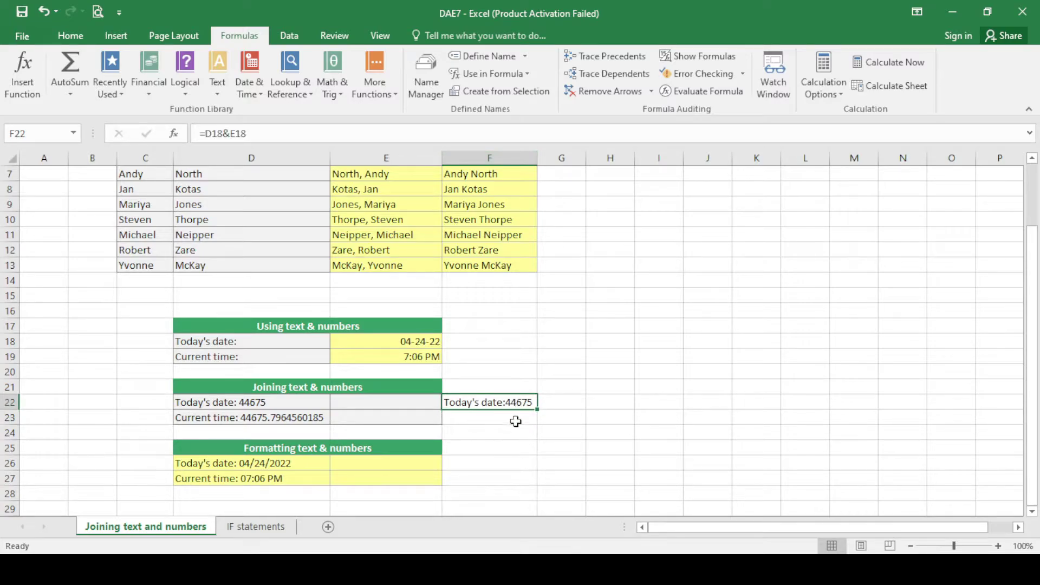
- Enter the formula =D19&E19 in cell F23 to join the time label with the time value
{"action": "left_click", "coordinate": [501, 418]}
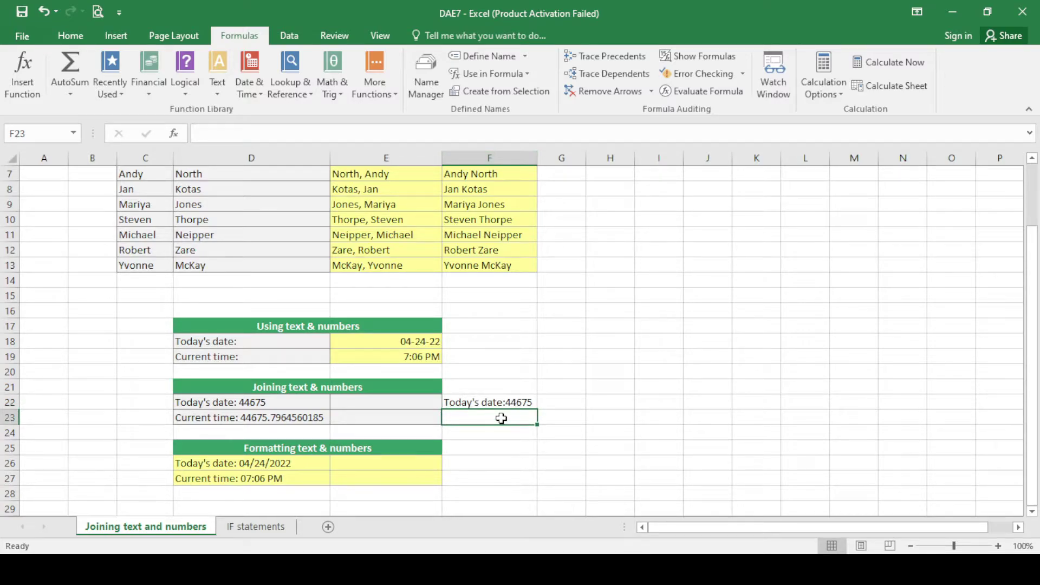
{"action": "type", "text": "="}
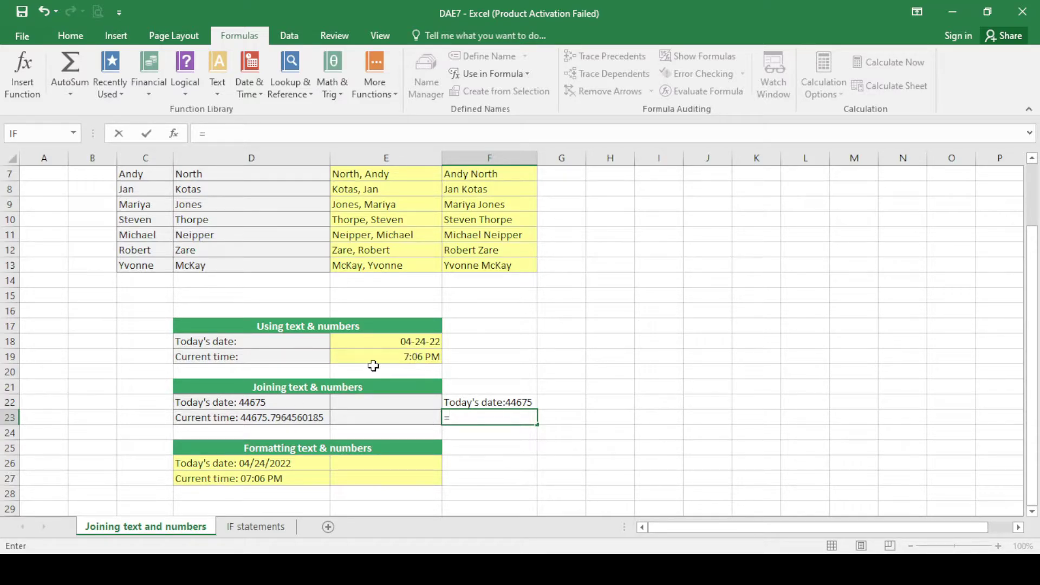
{"action": "left_click", "coordinate": [258, 357]}
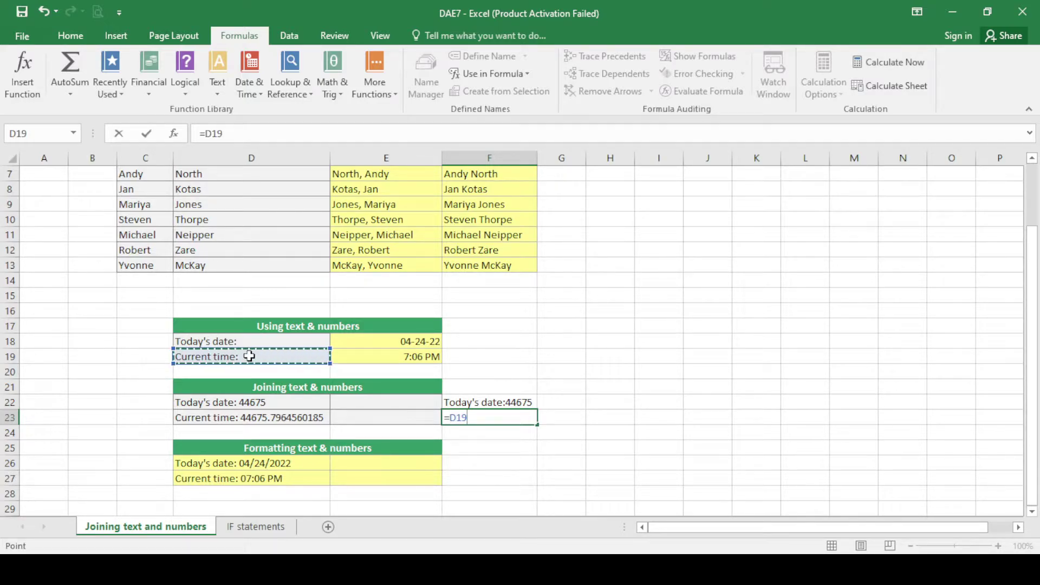
{"action": "type", "text": "&"}
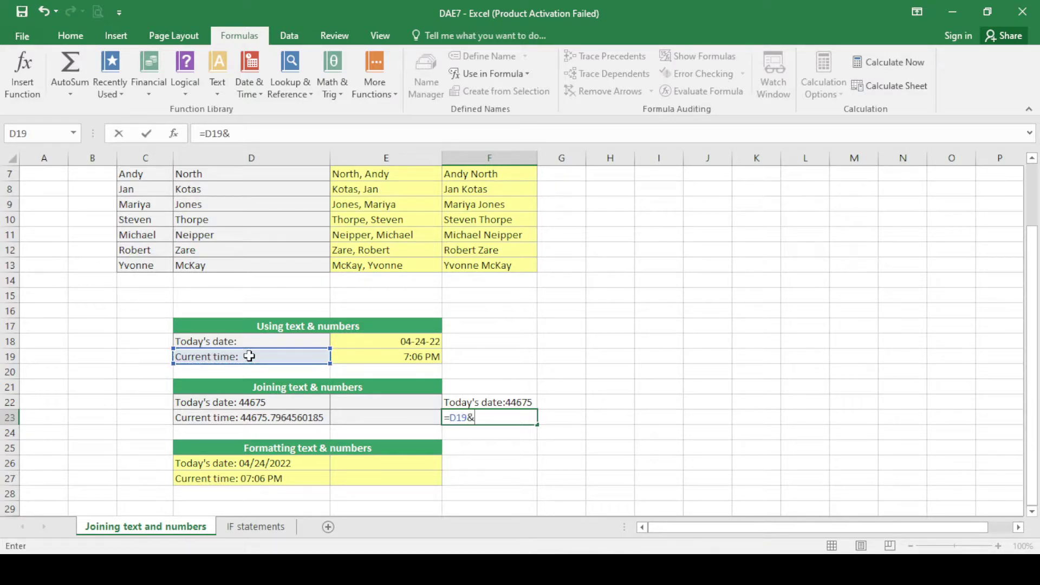
{"action": "left_click", "coordinate": [413, 357]}
{"action": "key", "text": "Return"}
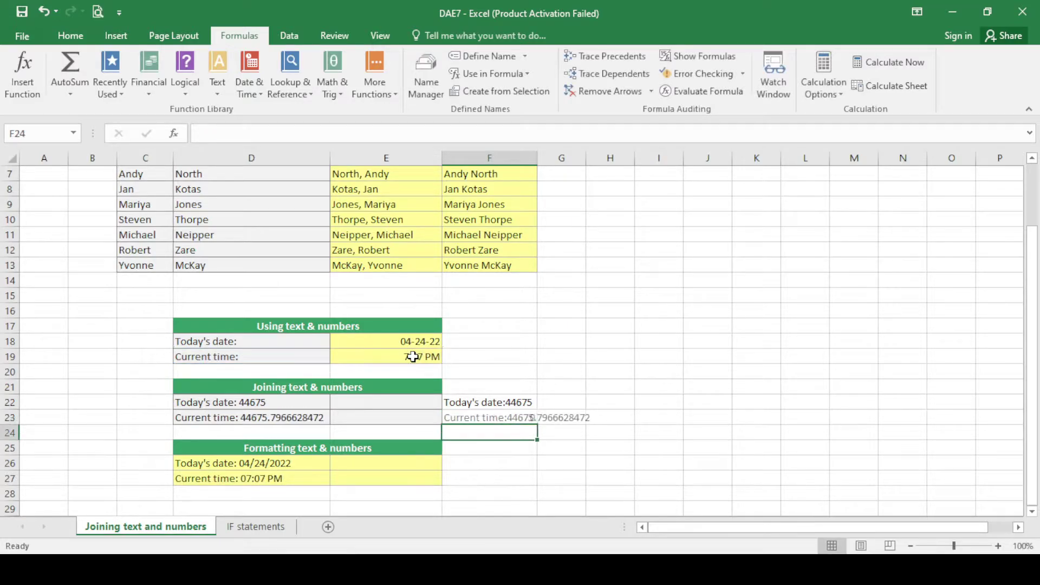
- Examine the joining formulas in D22 and D23 and the TEXT date formula in D26
{"action": "left_click", "coordinate": [277, 400]}
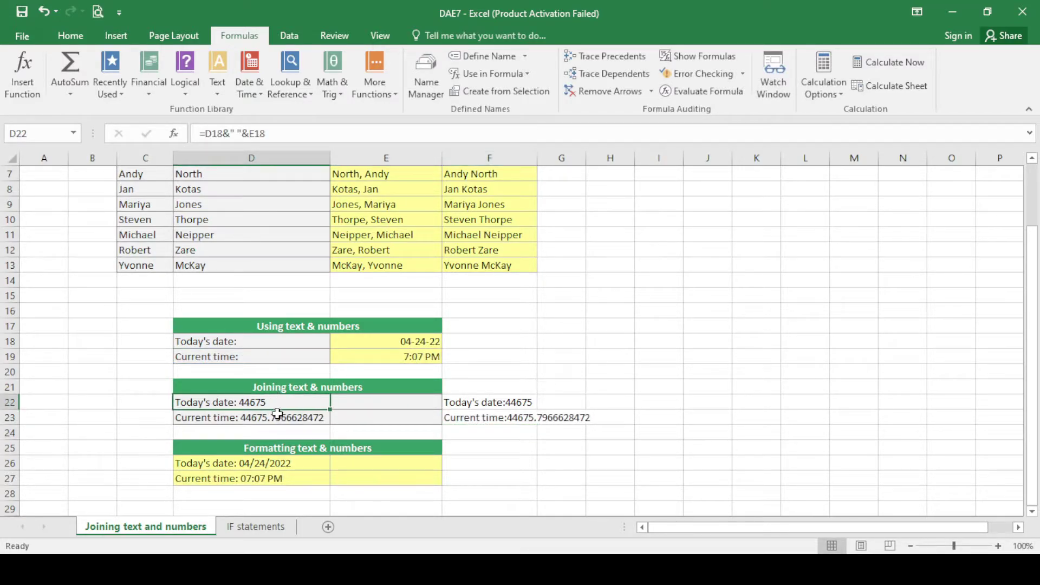
{"action": "left_click", "coordinate": [277, 414]}
{"action": "left_click", "coordinate": [285, 403]}
{"action": "left_click", "coordinate": [284, 416]}
{"action": "left_click", "coordinate": [286, 404]}
{"action": "left_click", "coordinate": [279, 463]}
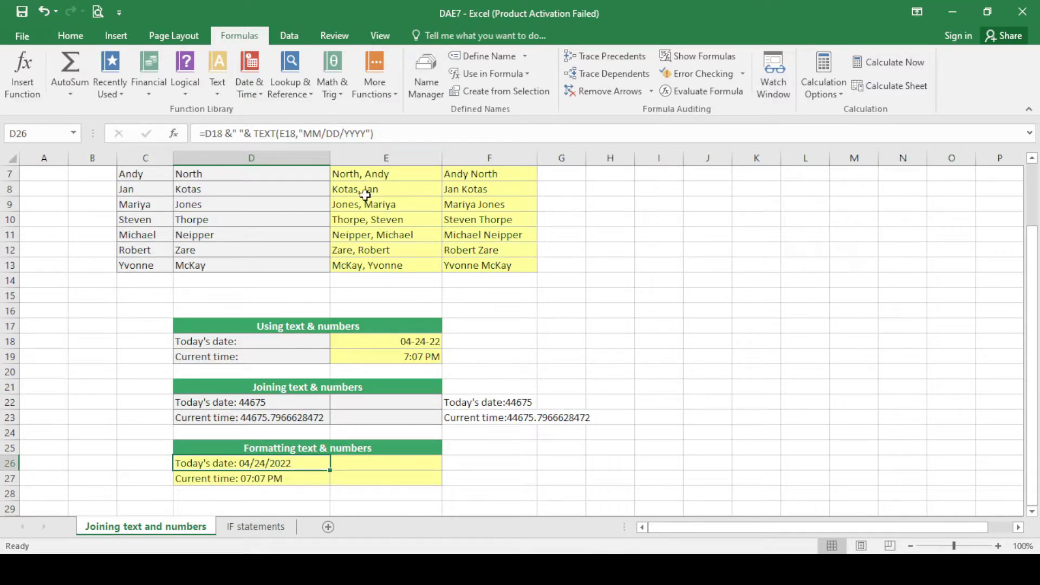
{"action": "left_click", "coordinate": [479, 467]}
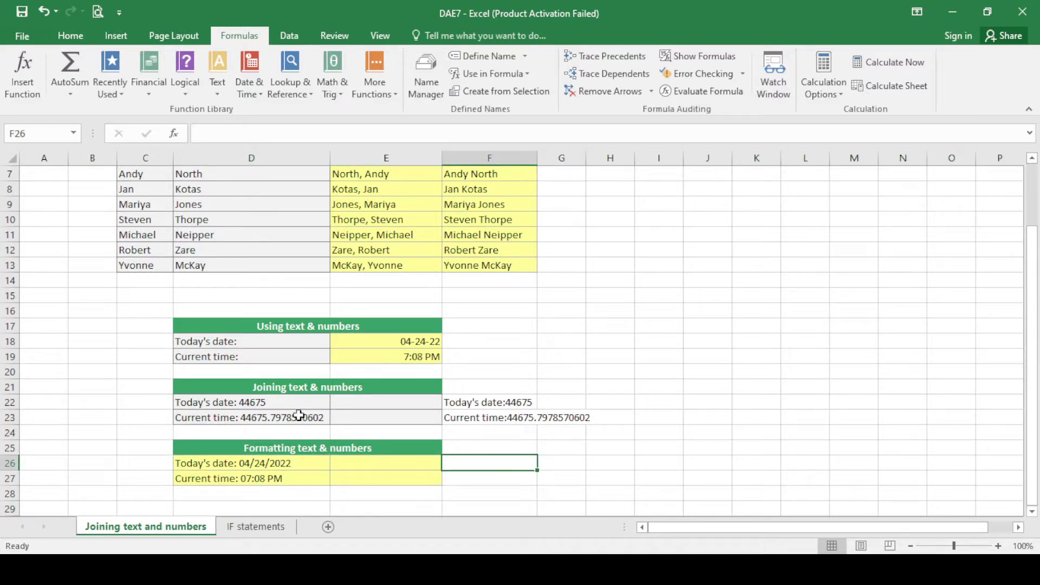
{"action": "left_click", "coordinate": [277, 463]}
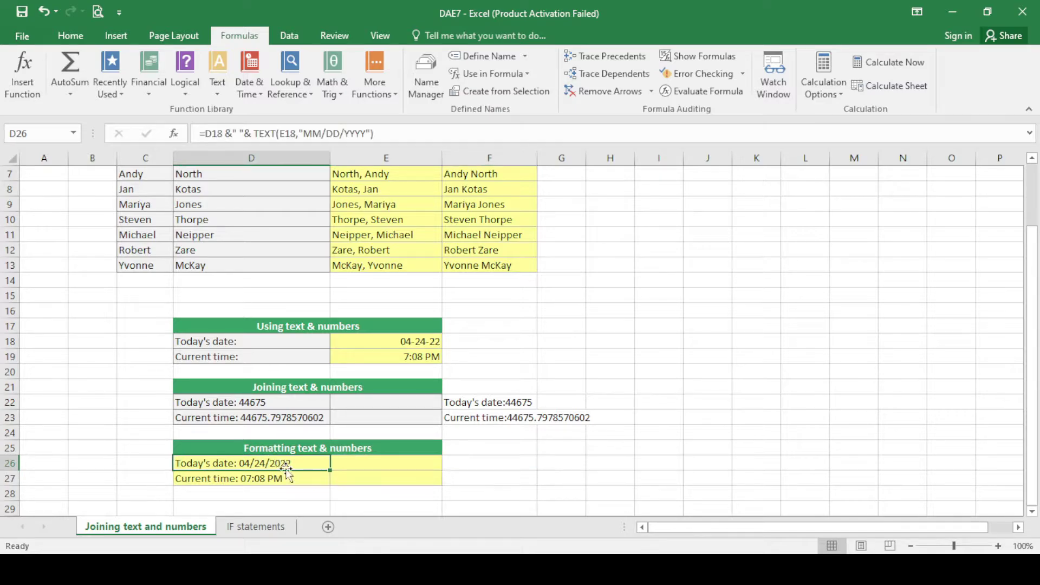
- Enter a TEXT formula for the date in cell F26 with empty format text: =TEXT(E18,"")
{"action": "left_click", "coordinate": [474, 463]}
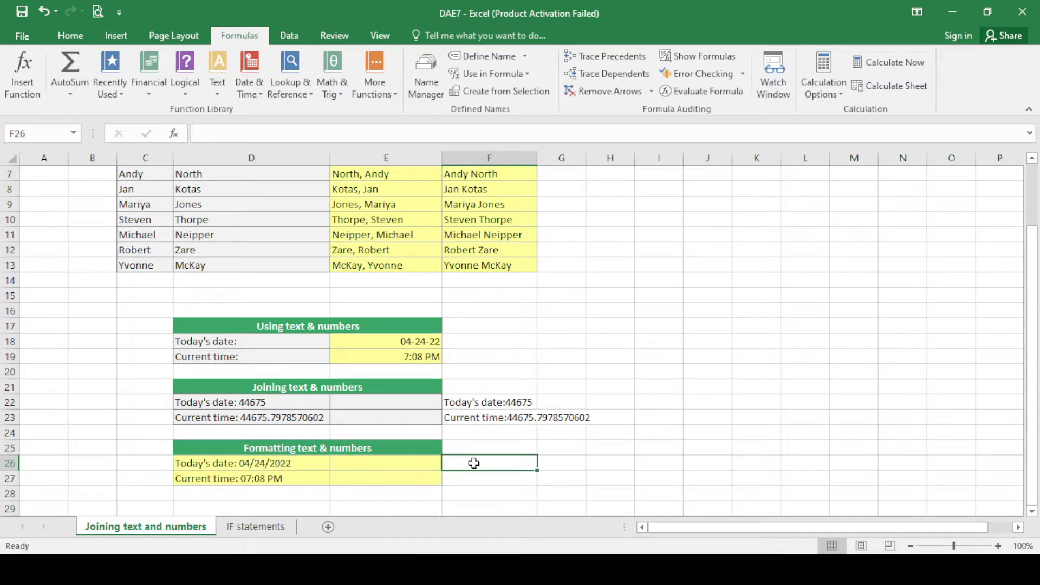
{"action": "type", "text": "=tex"}
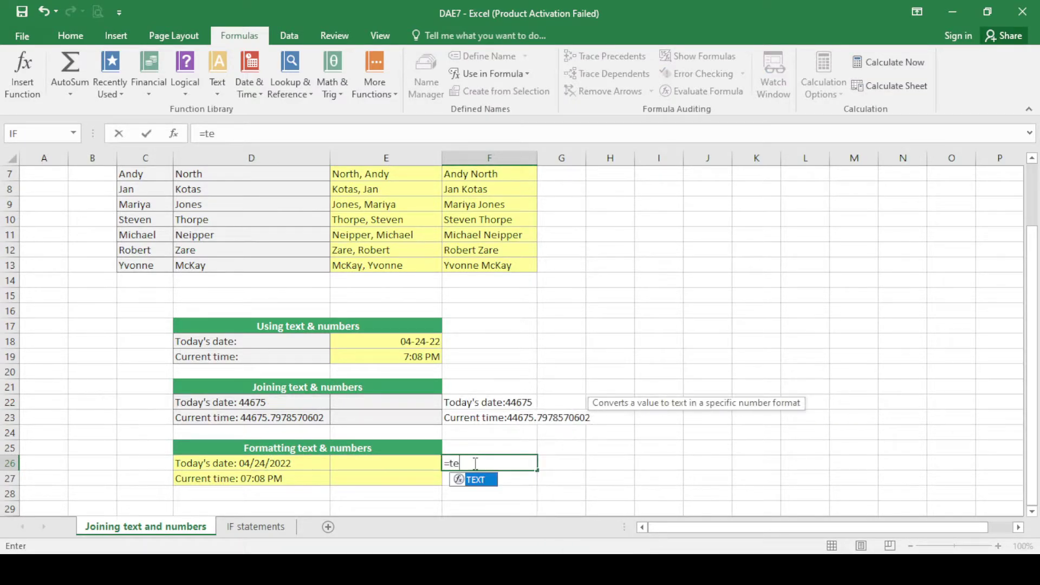
{"action": "key", "text": "Tab"}
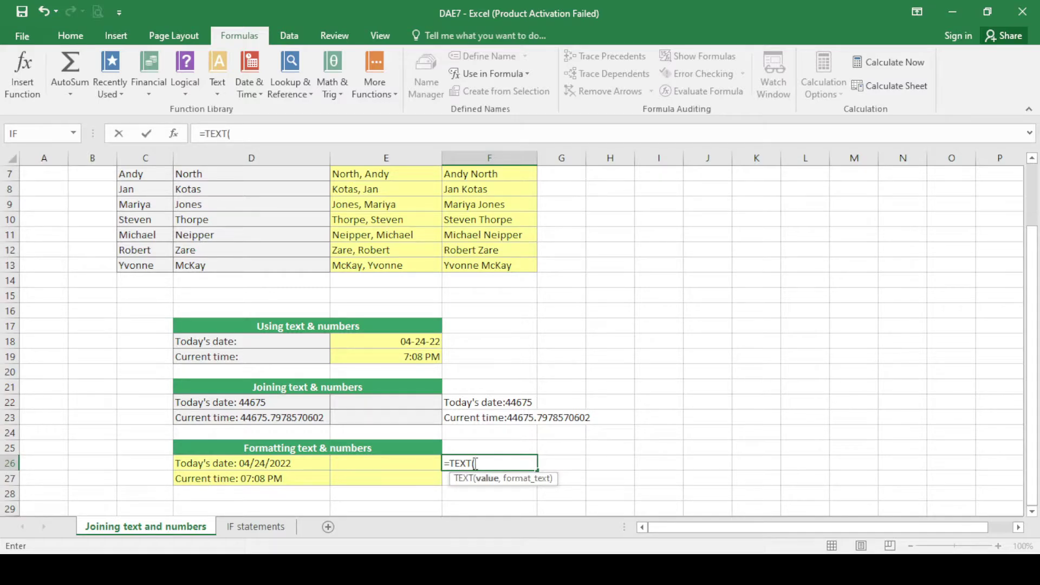
{"action": "left_click", "coordinate": [426, 341]}
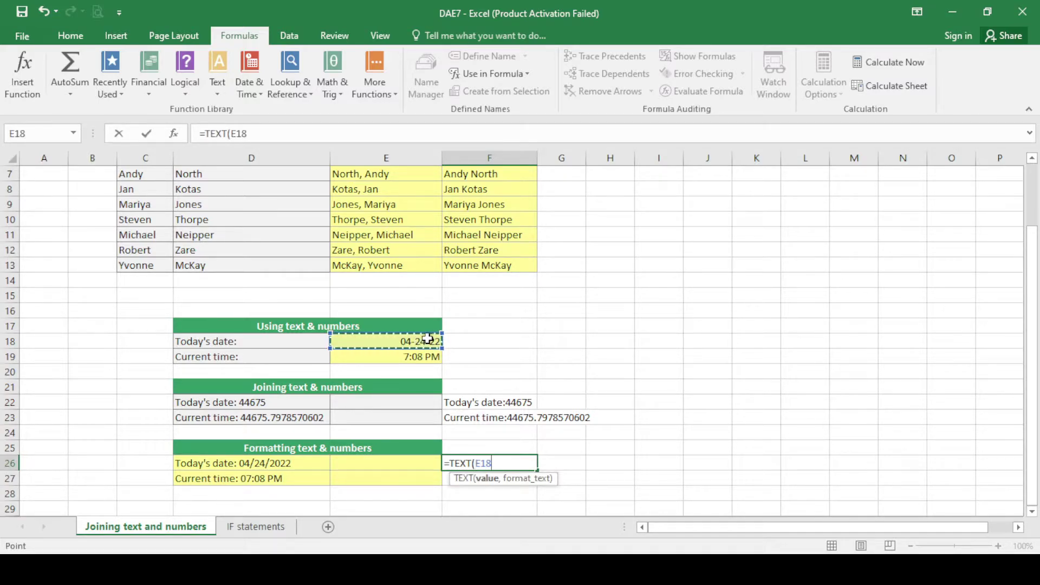
{"action": "type", "text": ","}
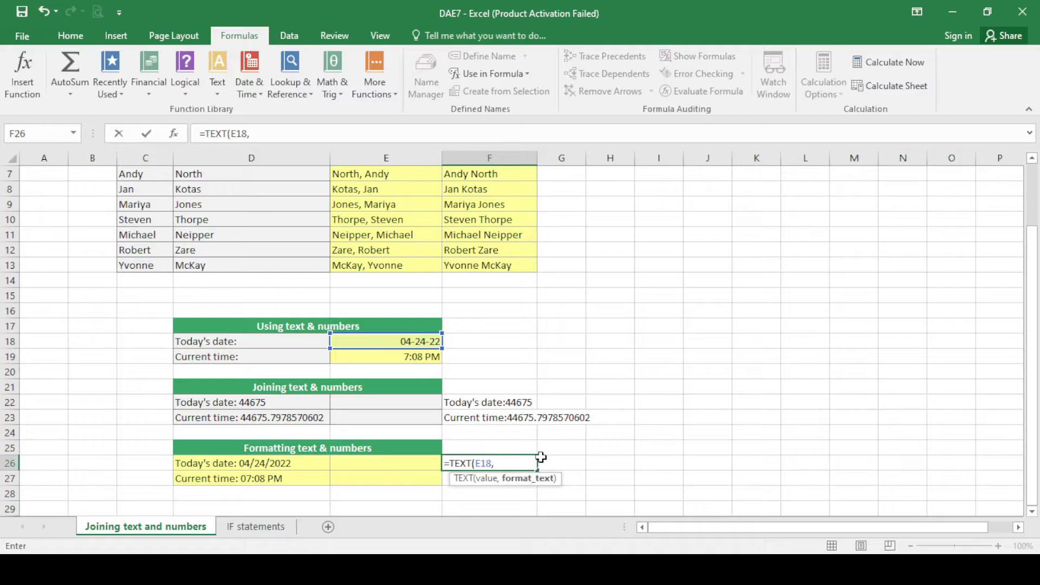
{"action": "type", "text": "\""}
{"action": "key", "text": "Escape"}
{"action": "key", "text": "Left"}
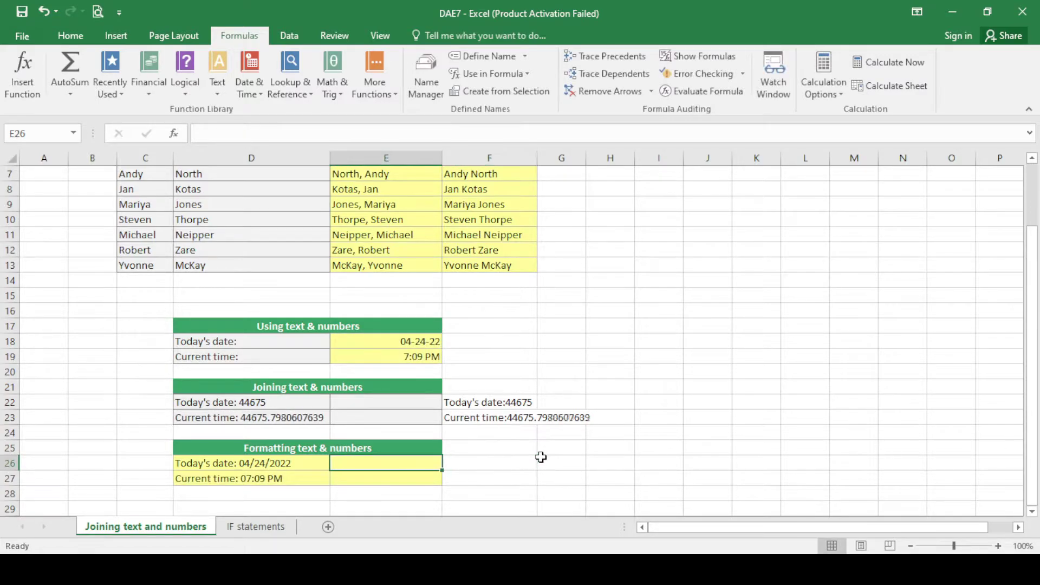
- Set the format text of the TEXT formula in F26 to "MM/DD/YYYY"
{"action": "left_click", "coordinate": [523, 466]}
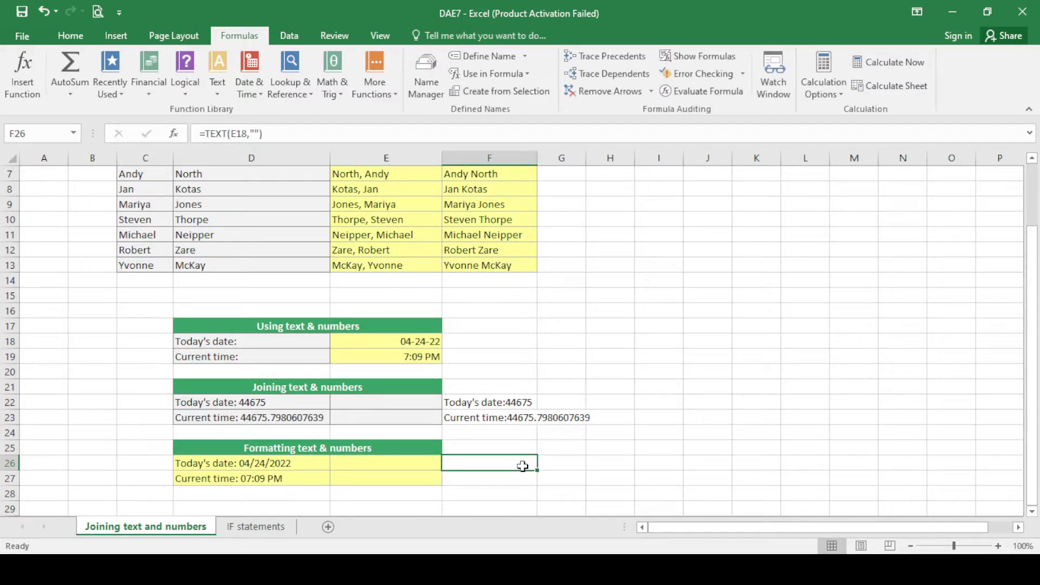
{"action": "left_click", "coordinate": [256, 131]}
{"action": "key", "text": "Left"}
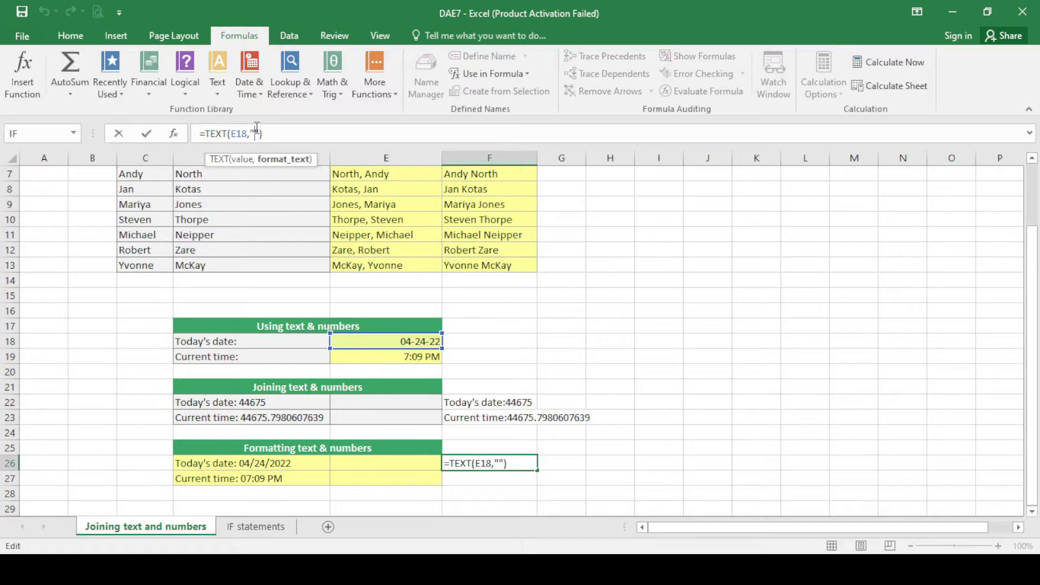
{"action": "type", "text": "MM/"}
{"action": "type", "text": "DD/YYYY"}
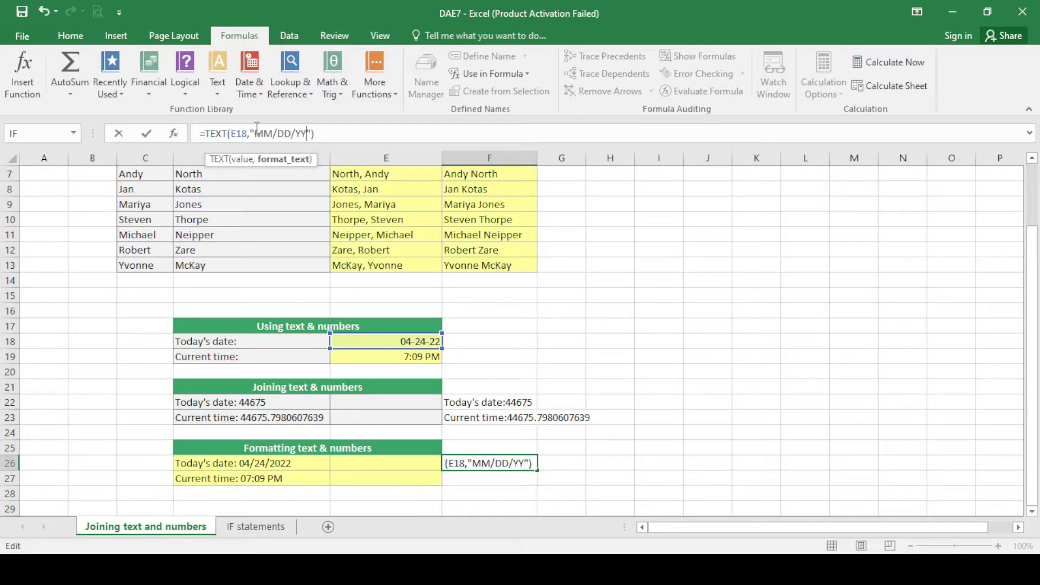
{"action": "key", "text": "Return"}
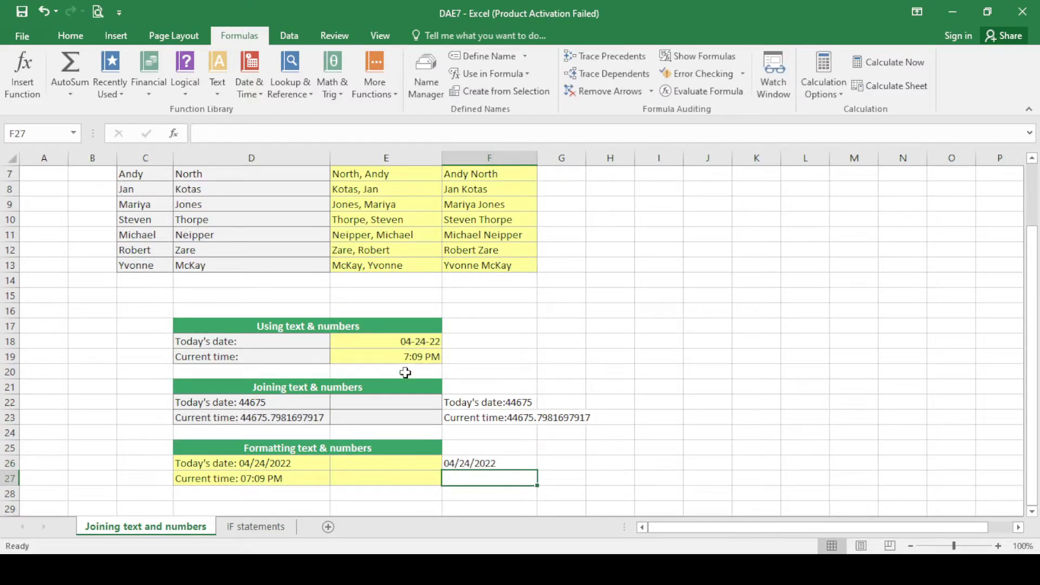
- Compare the TEXT formulas for date and time in D26, D27 and F26 with the source time in E19
{"action": "left_click", "coordinate": [257, 461]}
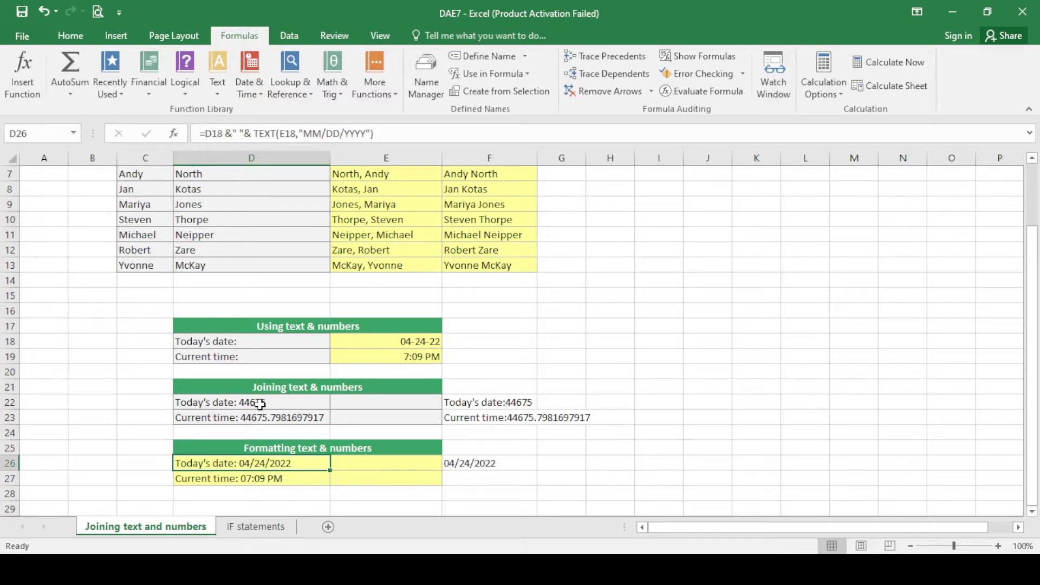
{"action": "left_click", "coordinate": [276, 479]}
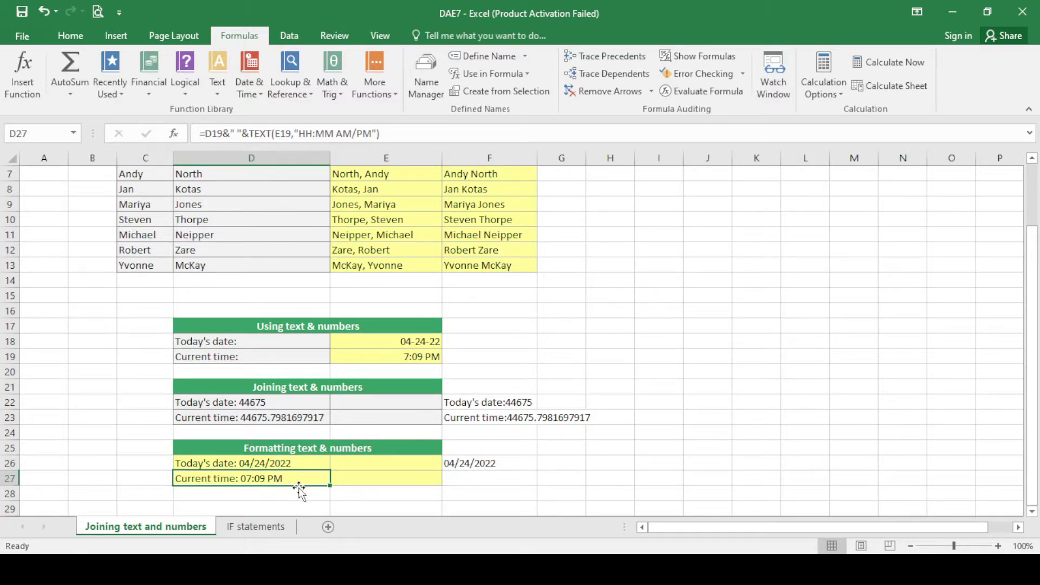
{"action": "left_click", "coordinate": [218, 134]}
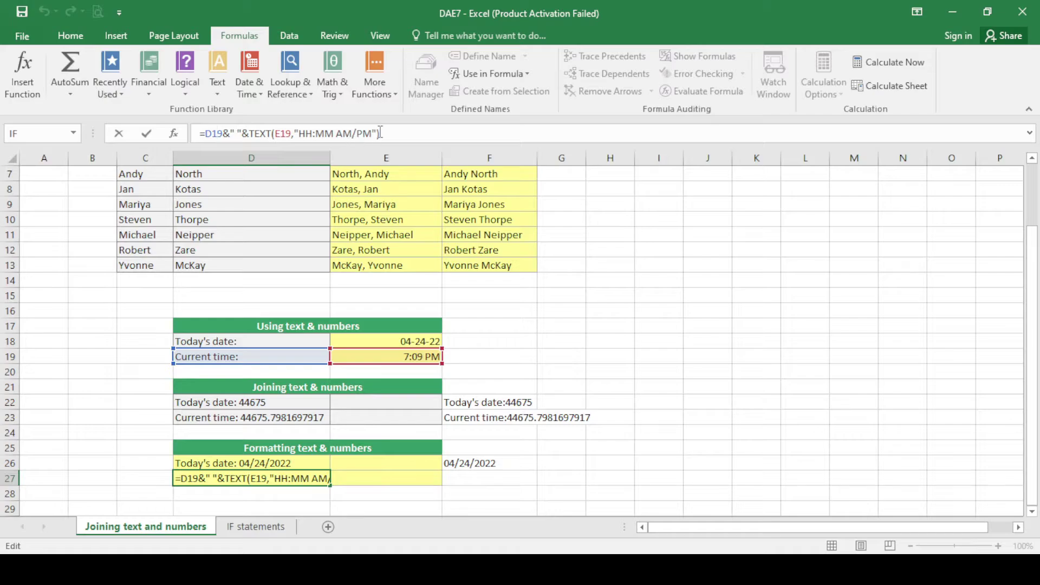
{"action": "left_click", "coordinate": [509, 461]}
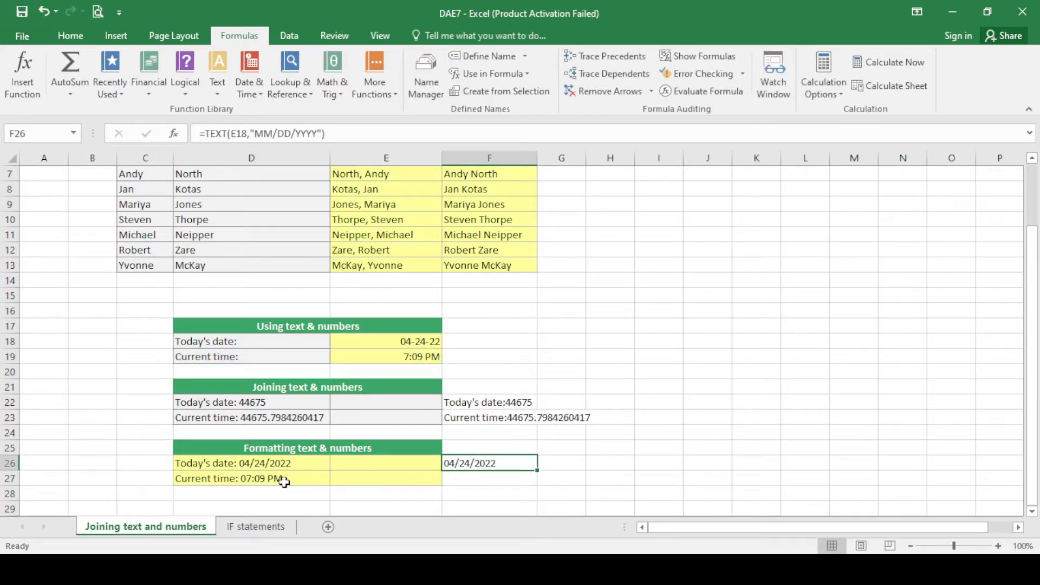
{"action": "left_click", "coordinate": [413, 358]}
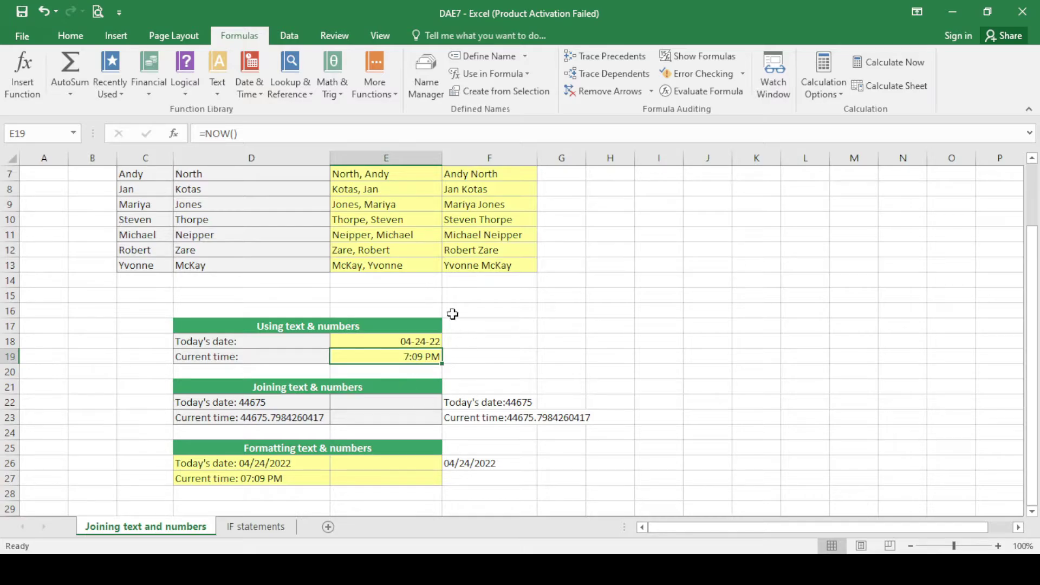
{"action": "left_click", "coordinate": [297, 476]}
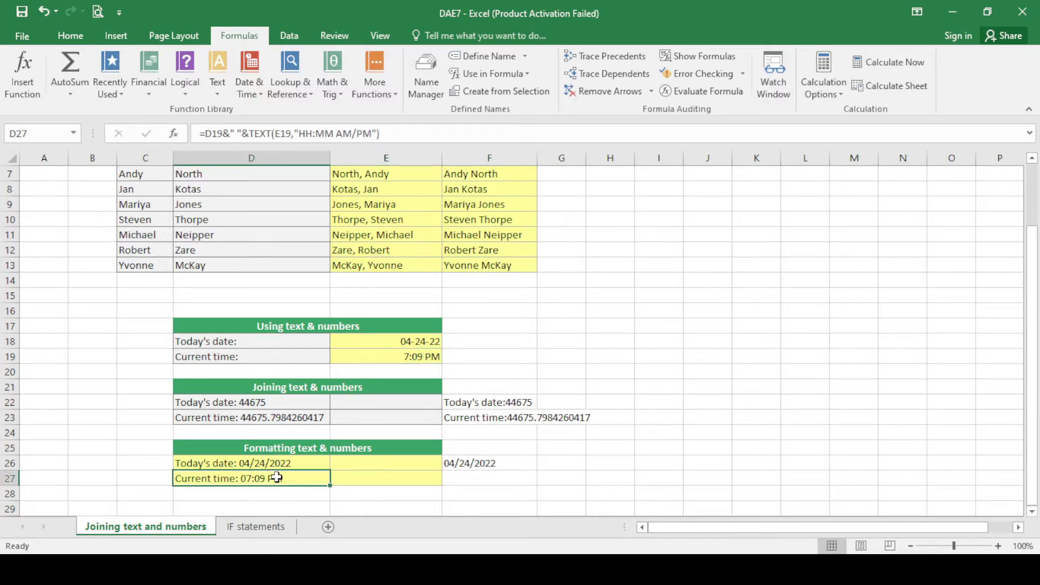
{"action": "scroll", "coordinate": [276, 477], "scroll_direction": "up", "scroll_amount": 2}
{"action": "scroll", "coordinate": [277, 477], "scroll_direction": "down", "scroll_amount": 1}
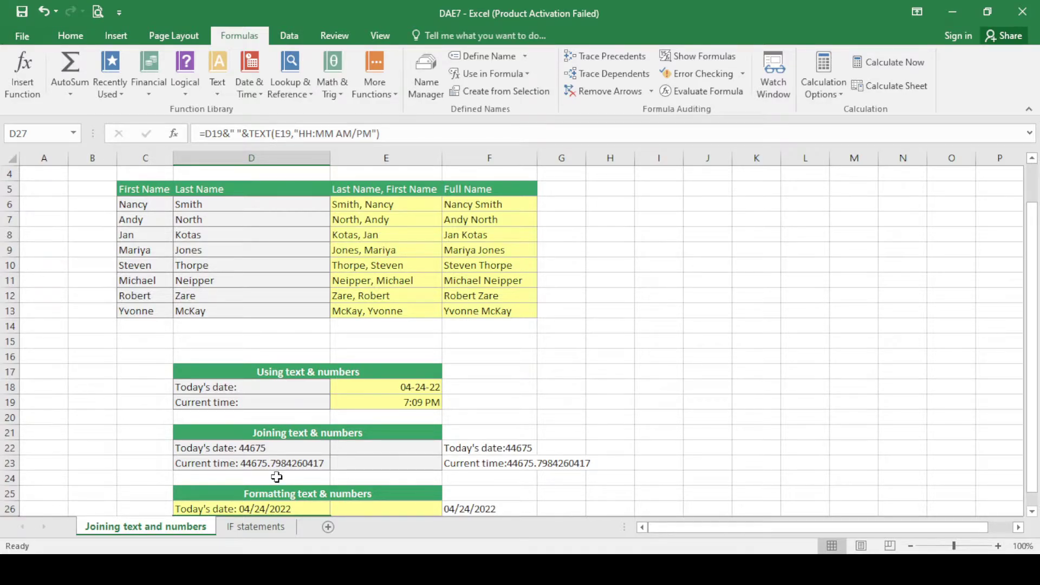
- Start an IF formula in cell E5, beside Apple, on the IF statements sheet
{"action": "left_click", "coordinate": [263, 527]}
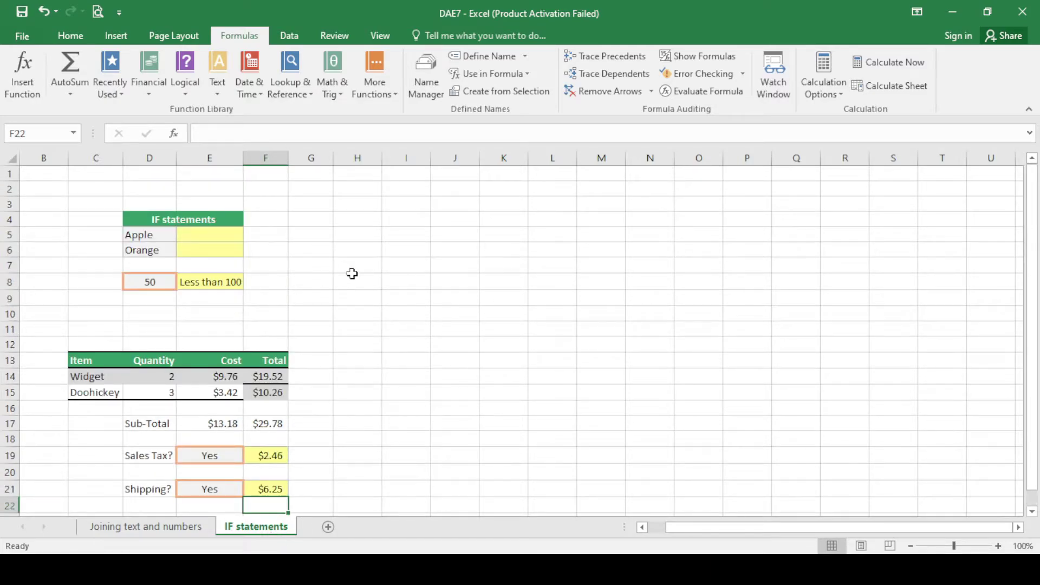
{"action": "left_click", "coordinate": [217, 237]}
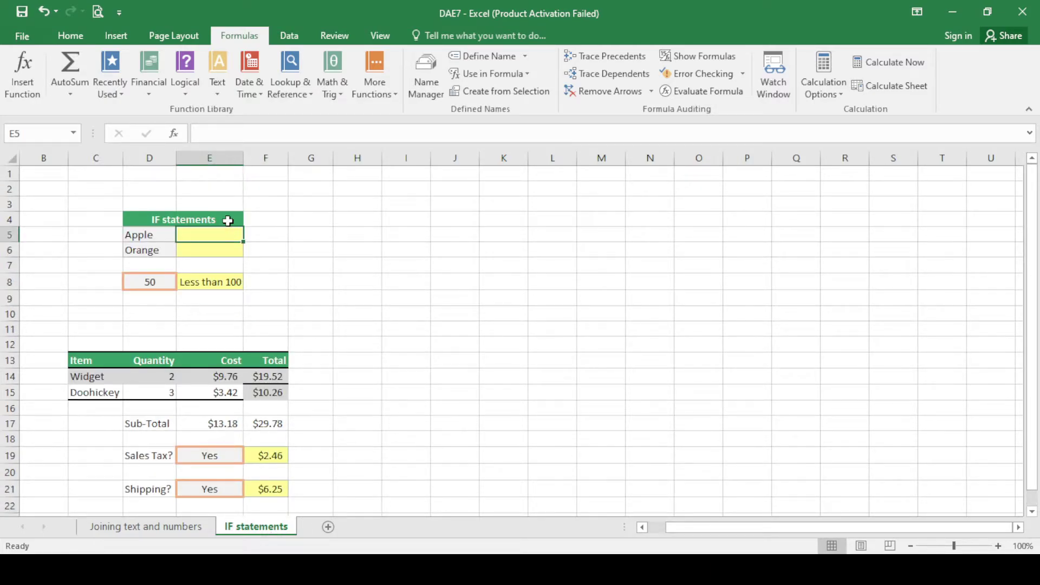
{"action": "type", "text": "=if"}
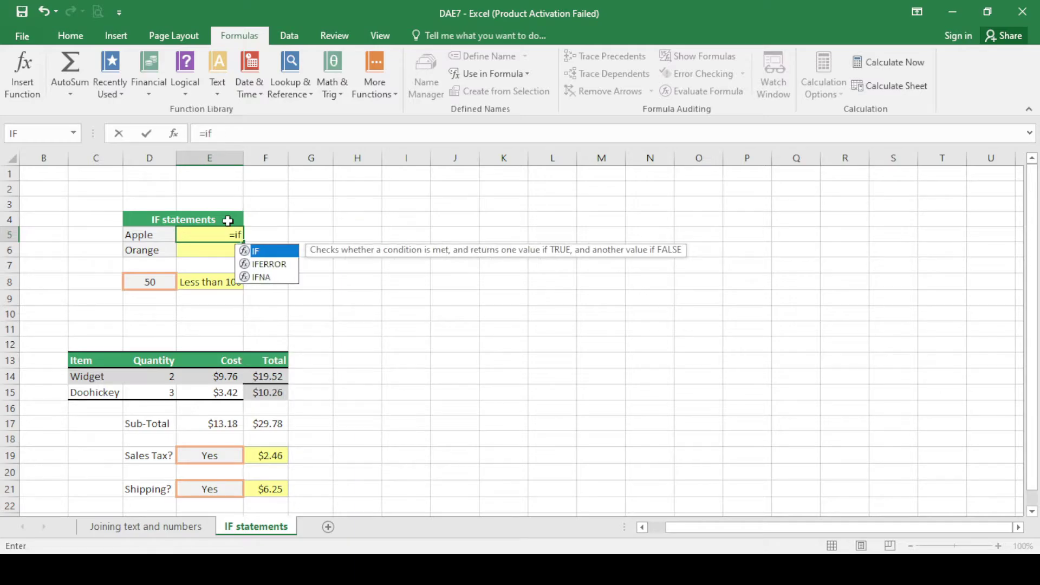
{"action": "key", "text": "Tab"}
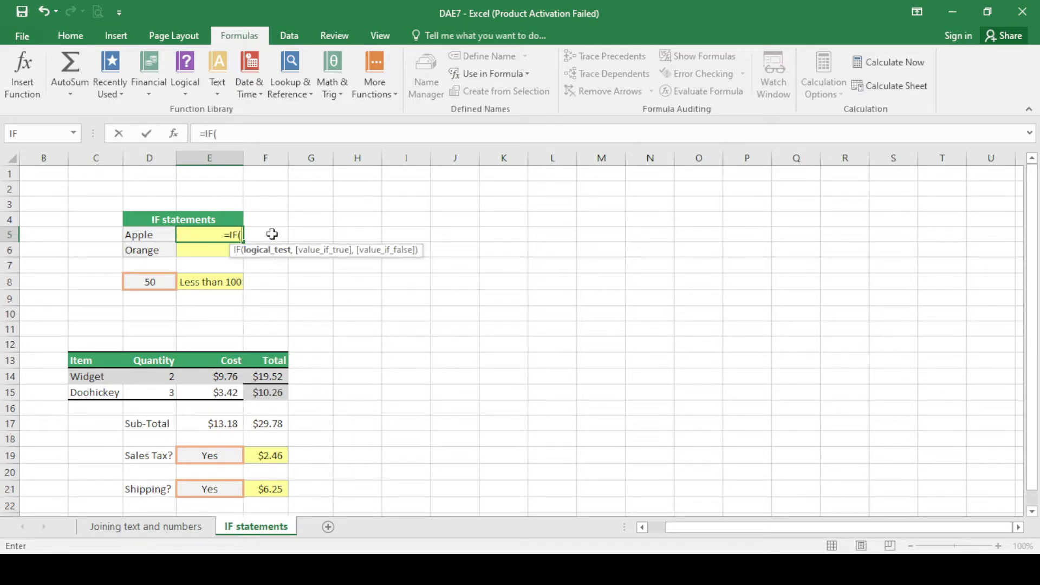
{"action": "type", "text": "\""}
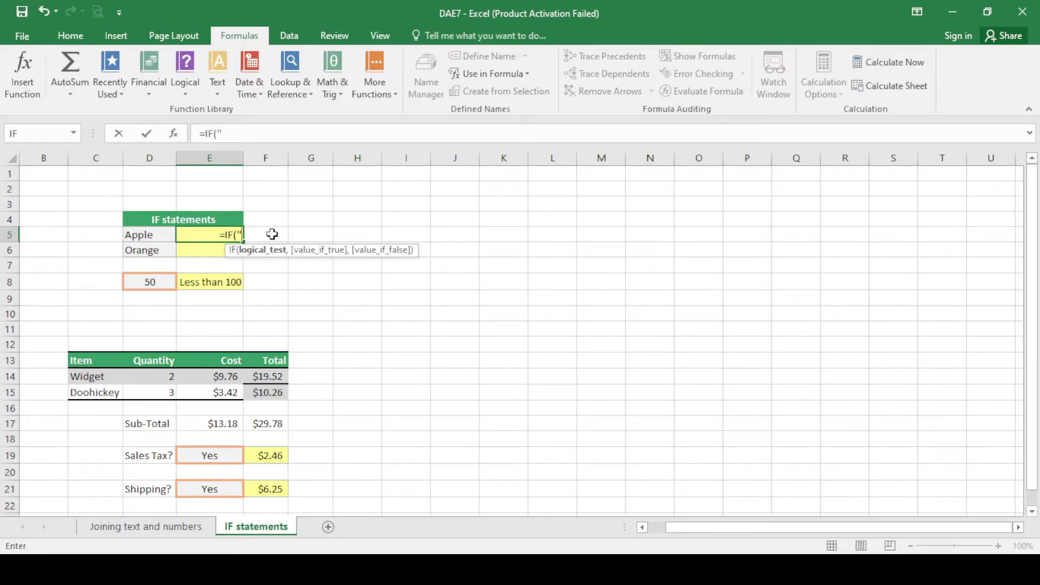
{"action": "key", "text": "Return"}
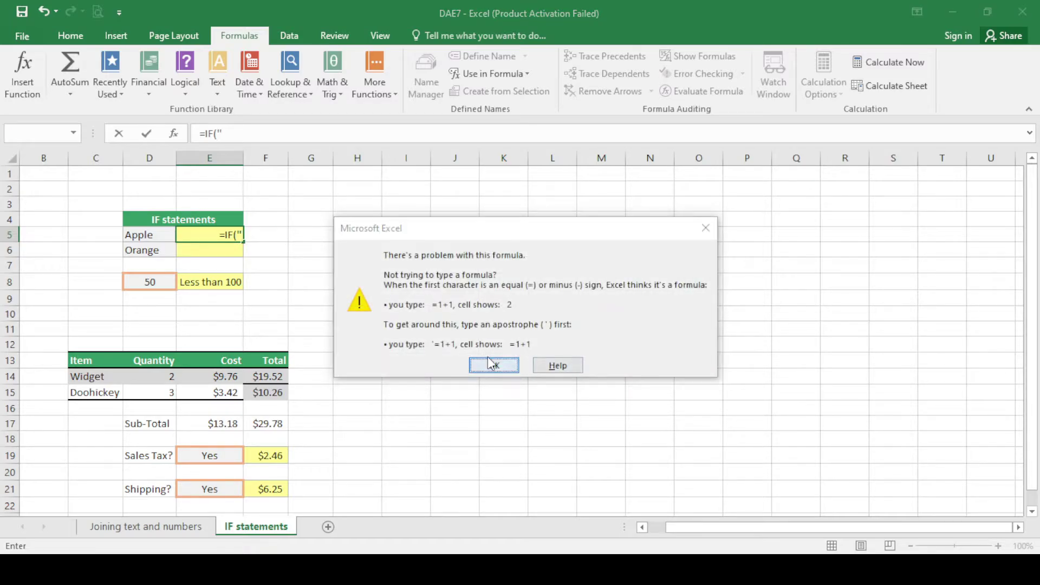
{"action": "left_click", "coordinate": [491, 363]}
{"action": "key", "text": "BackSpace"}
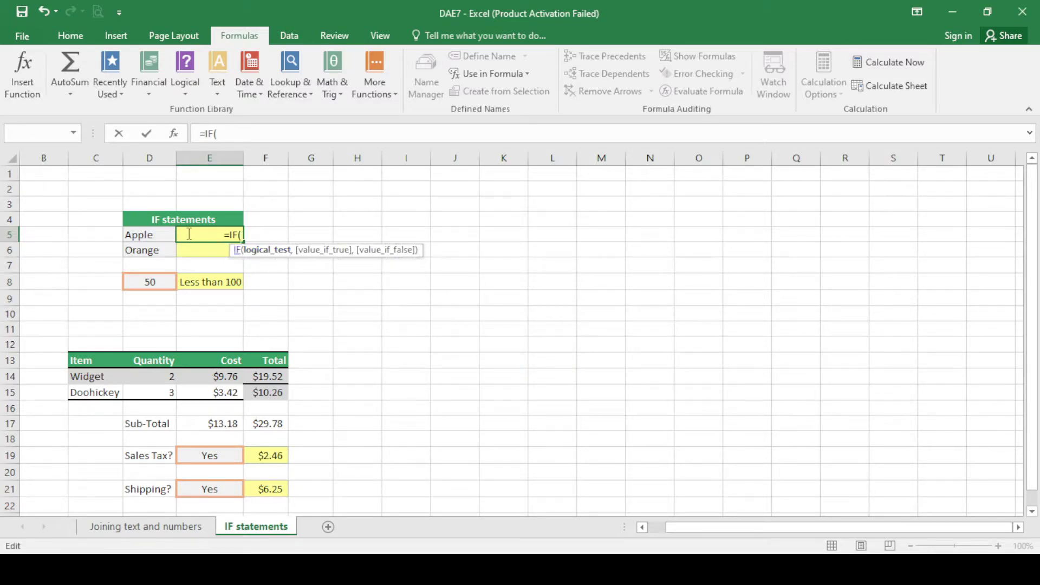
- Set the logical test of the IF formula in E5 to D5="Apple"
{"action": "left_click", "coordinate": [144, 235]}
{"action": "type", "text": "="}
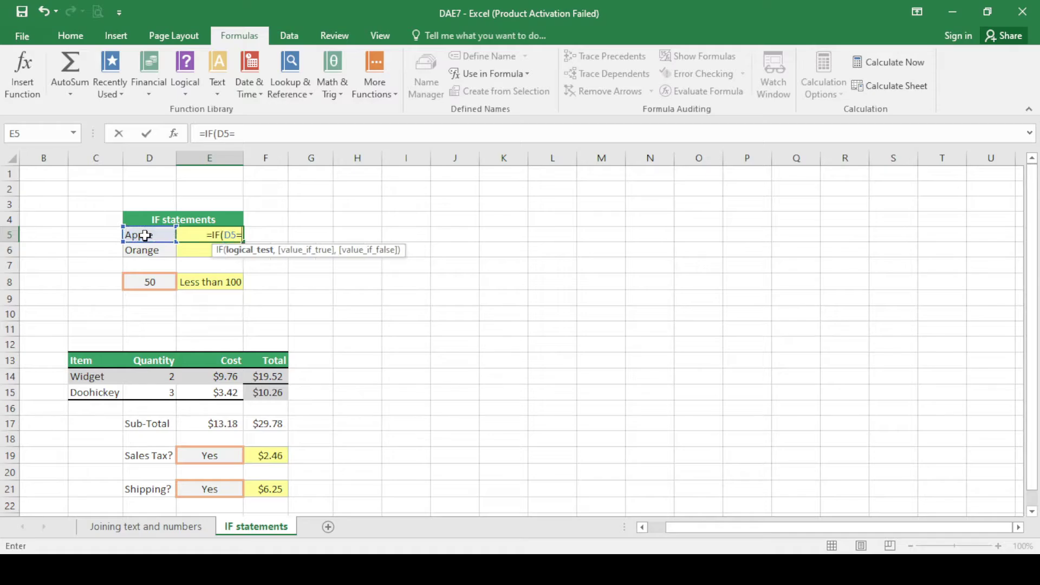
{"action": "type", "text": "\"\""}
{"action": "key", "text": "Return"}
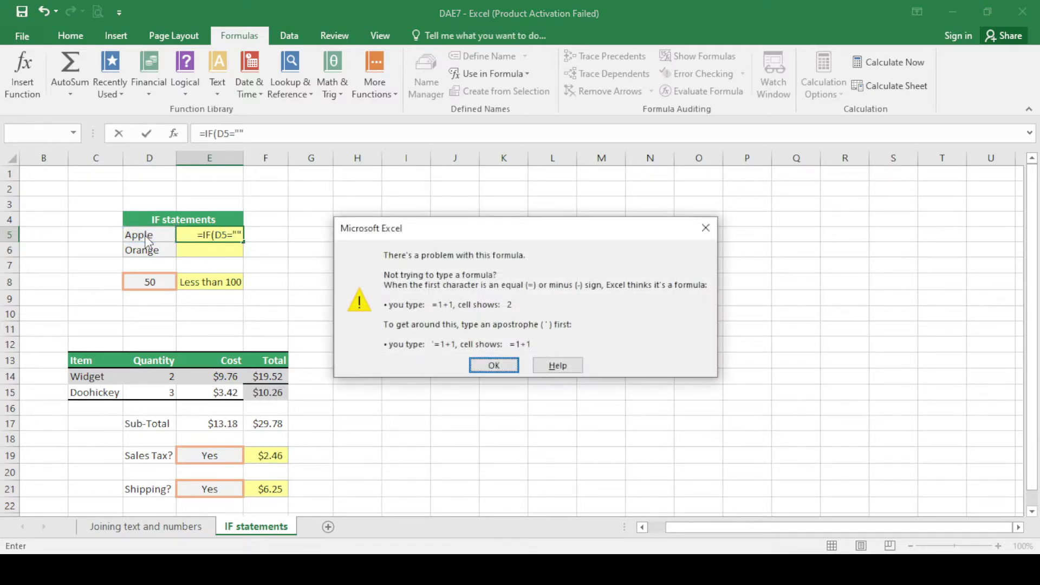
{"action": "left_click", "coordinate": [490, 363]}
{"action": "left_click", "coordinate": [274, 138]}
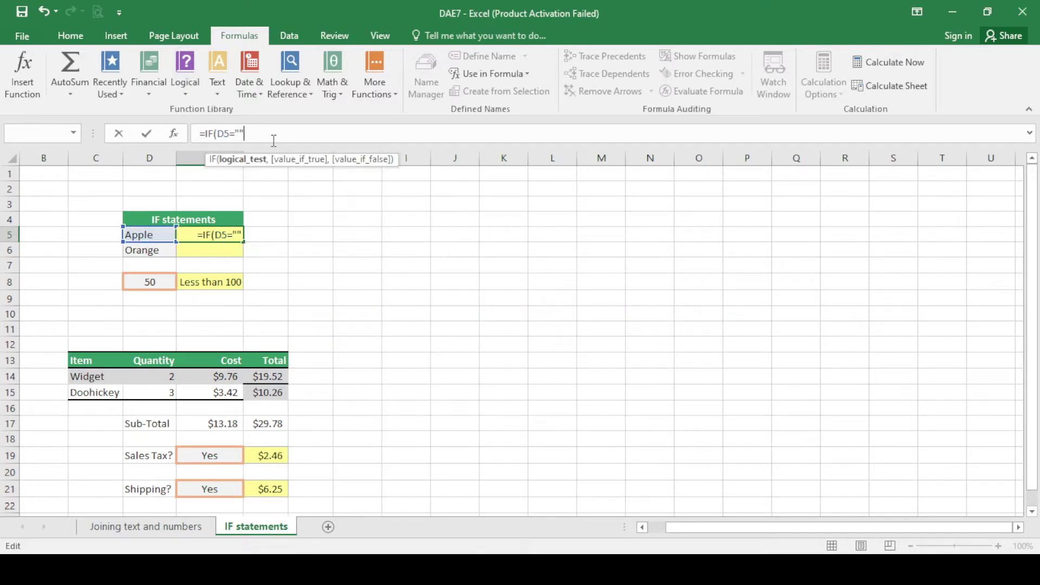
{"action": "type", "text": "Apple\""}
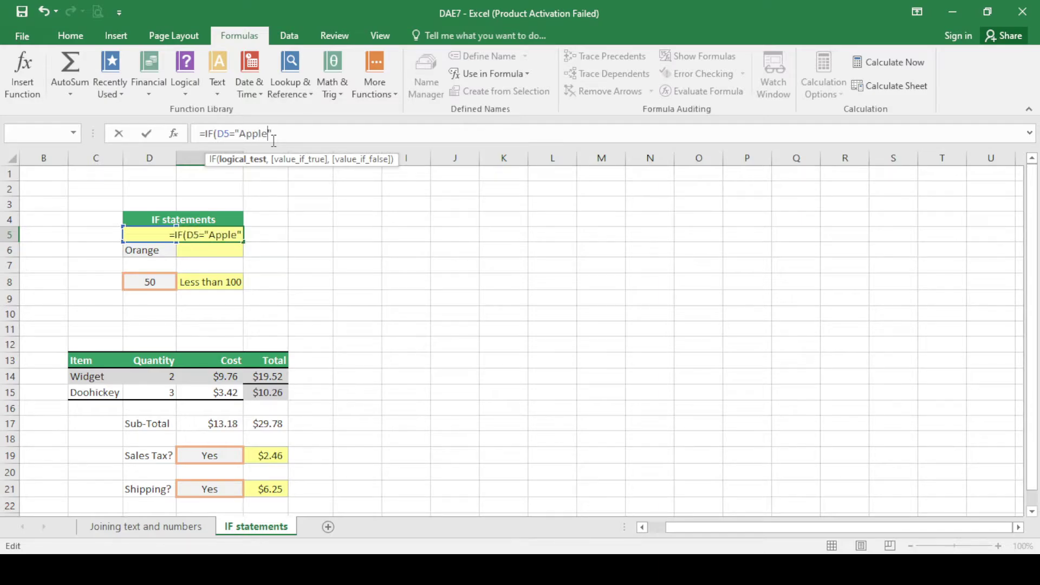
- Add TRUE as the value if true in the IF formula in E5
{"action": "type", "text": ","}
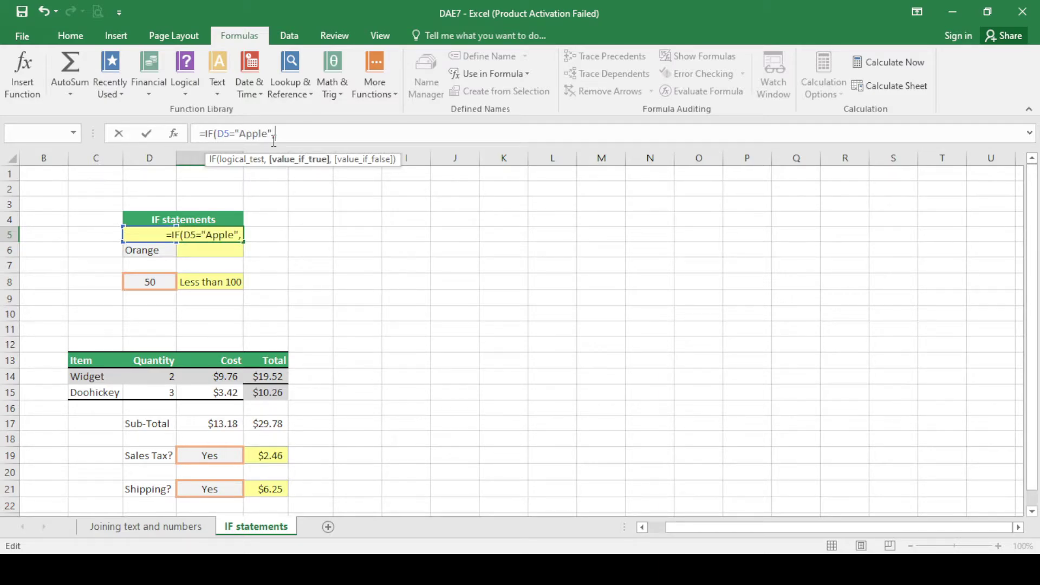
{"action": "type", "text": "Tr"}
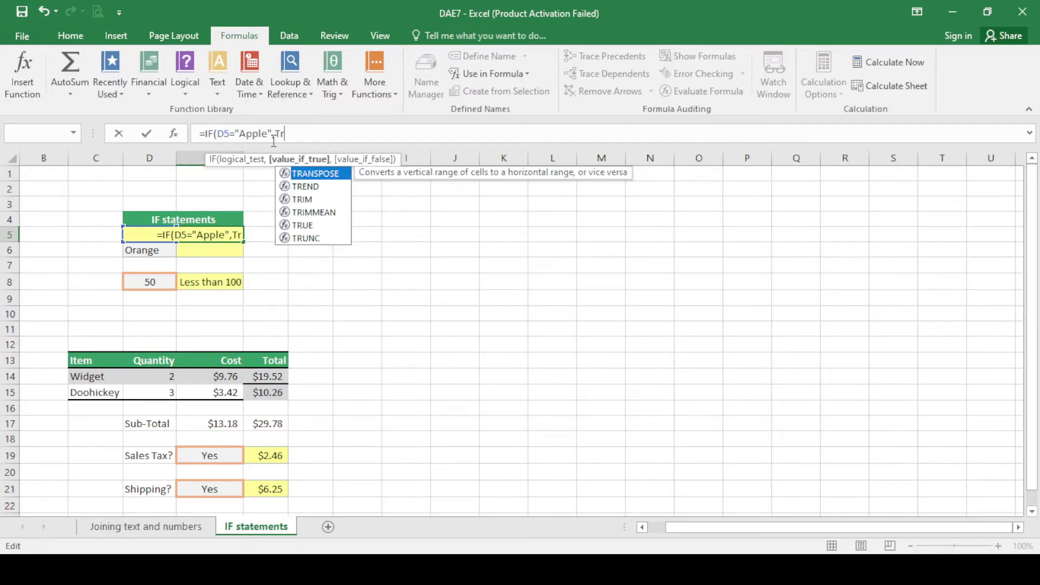
{"action": "key", "text": "Down"}
{"action": "key", "text": "Down"}
{"action": "key", "text": "Down"}
{"action": "key", "text": "Down"}
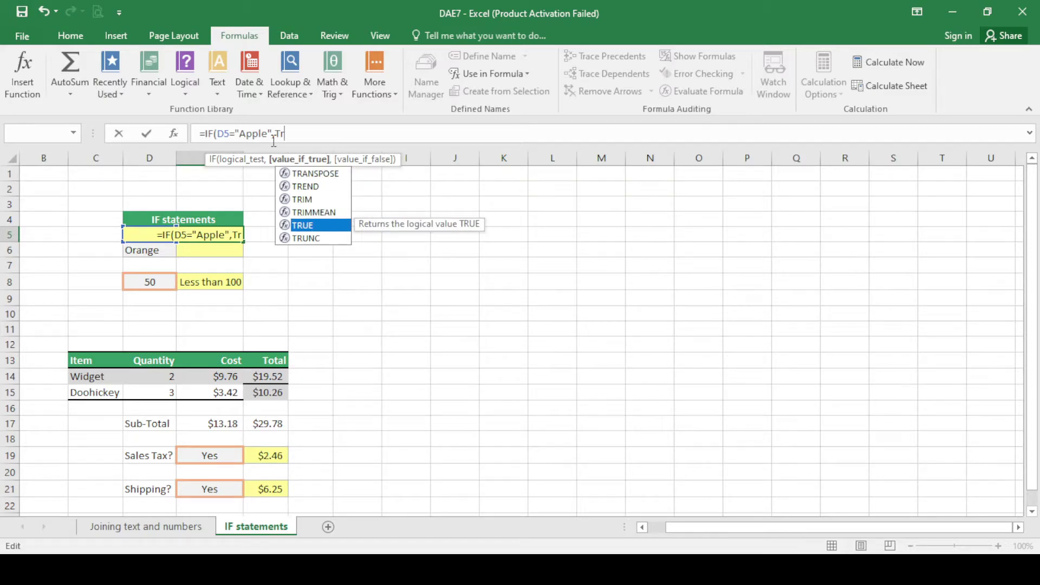
{"action": "key", "text": "Tab"}
- Add FALSE as the value if false and complete the formula in E5 as =IF(D5="Apple",TRUE,FALSE)
{"action": "type", "text": ",F"}
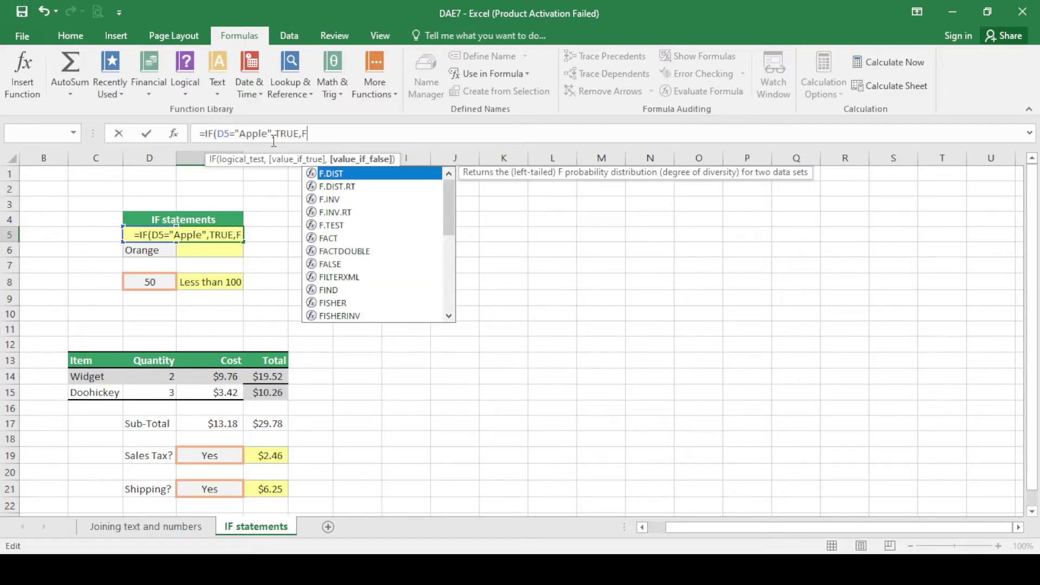
{"action": "type", "text": "l"}
{"action": "key", "text": "BackSpace"}
{"action": "type", "text": "a"}
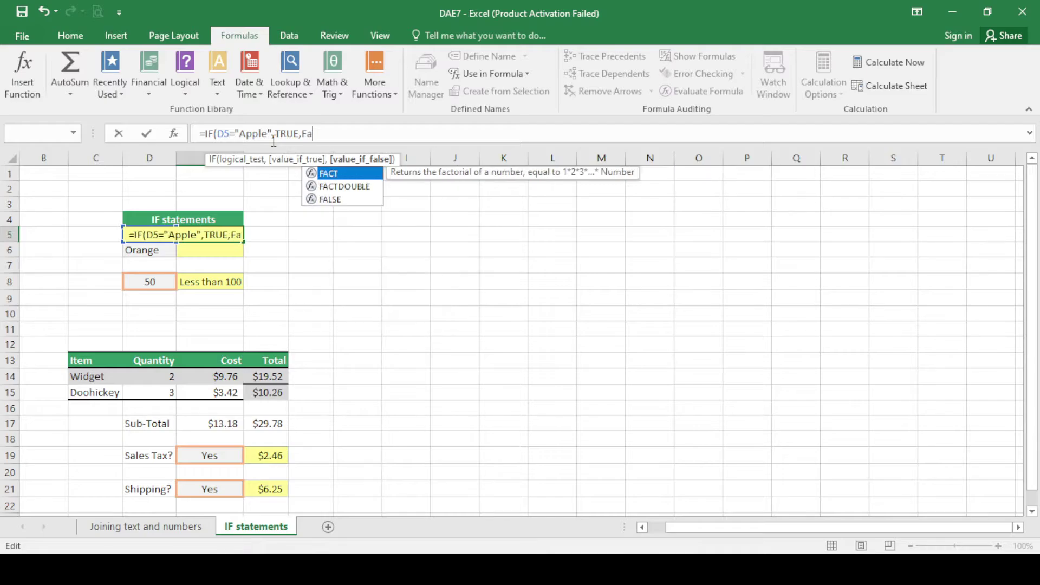
{"action": "key", "text": "Down"}
{"action": "key", "text": "Down"}
{"action": "key", "text": "Tab"}
{"action": "type", "text": ")"}
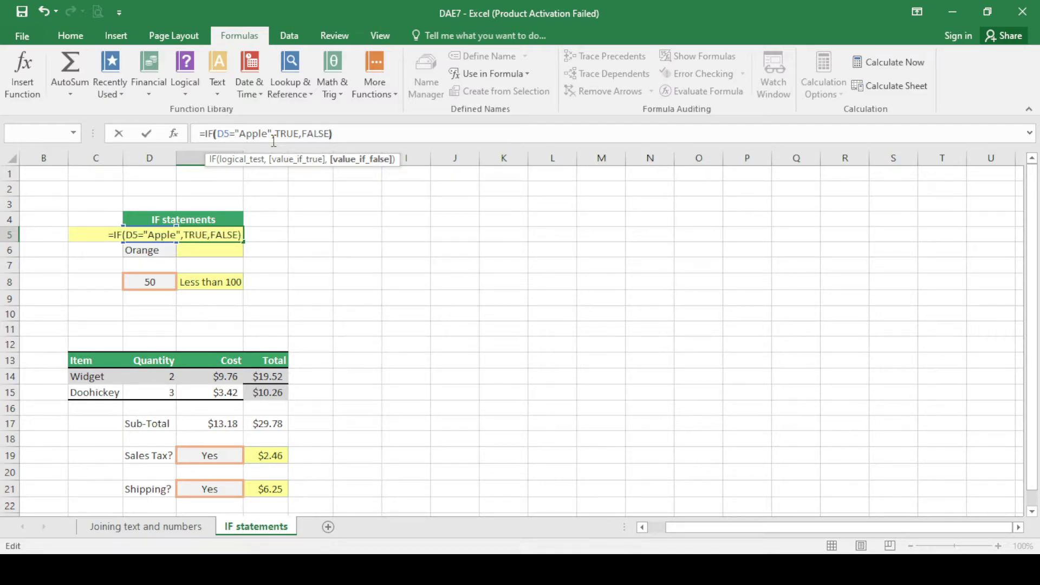
{"action": "key", "text": "Return"}
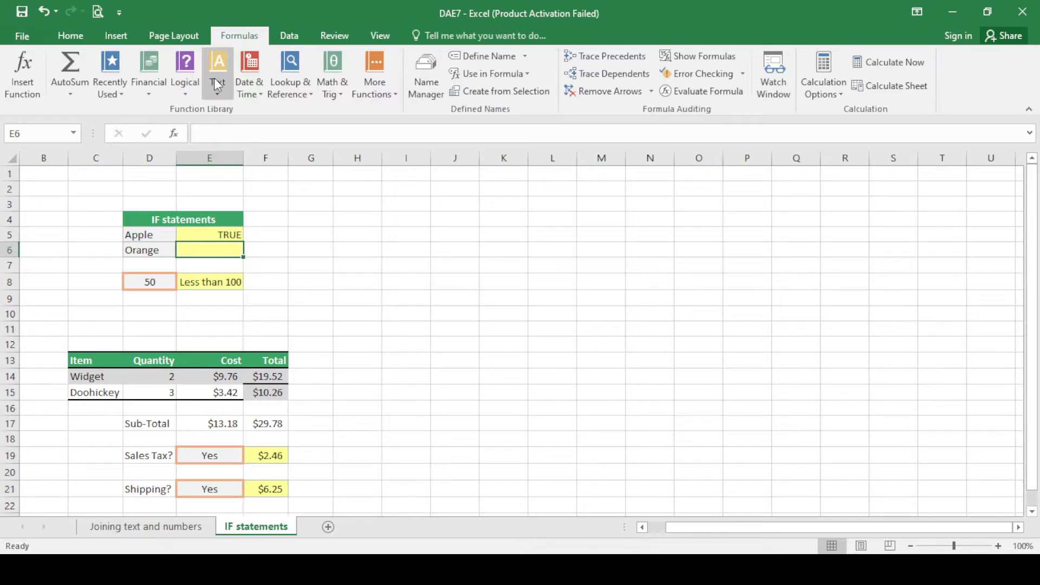
{"action": "left_click", "coordinate": [189, 90]}
{"action": "left_click", "coordinate": [215, 149]}
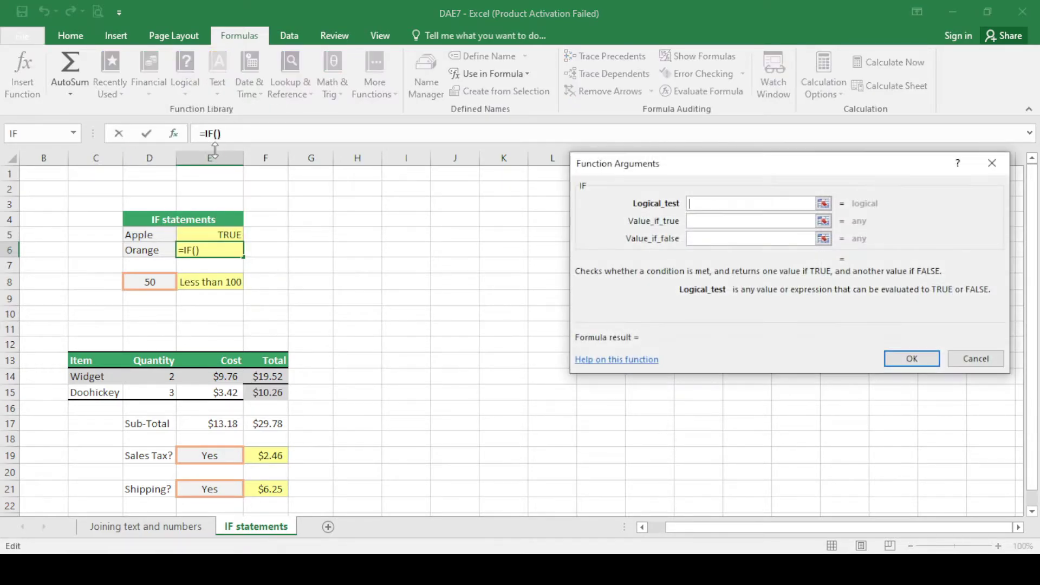
{"action": "left_click", "coordinate": [155, 253]}
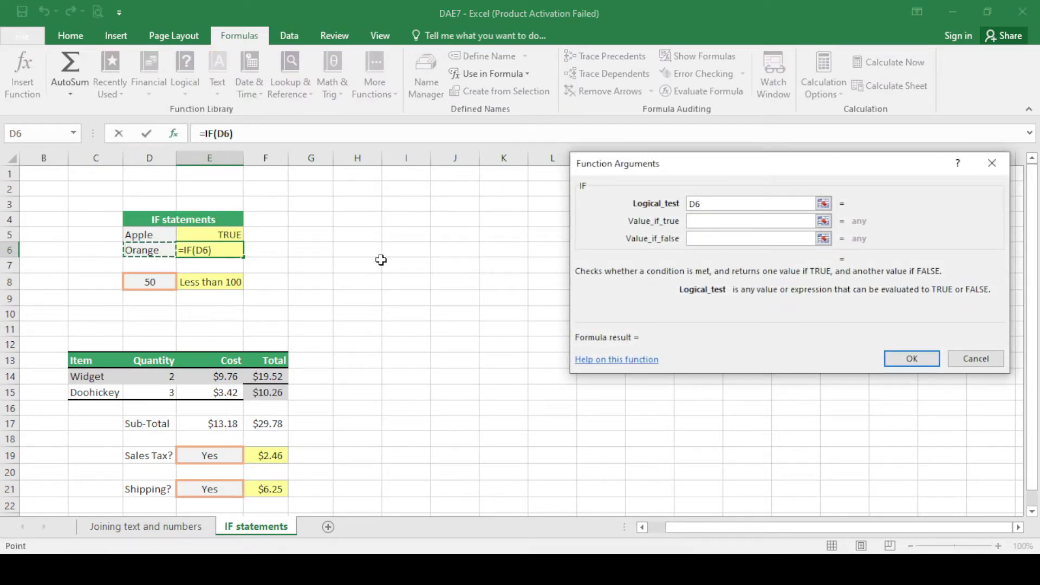
{"action": "type", "text": "=\"\""}
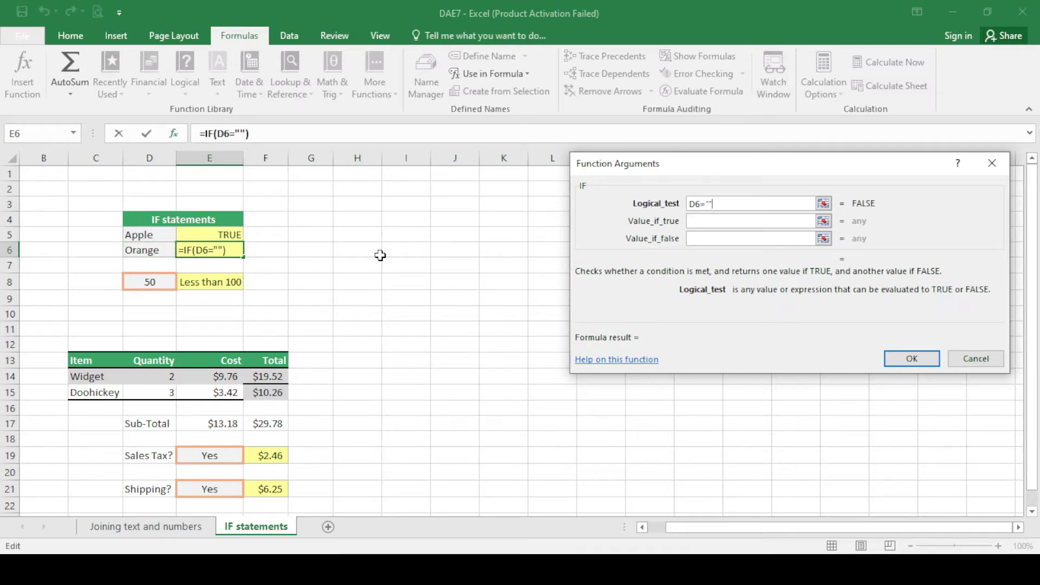
{"action": "type", "text": "Orang"}
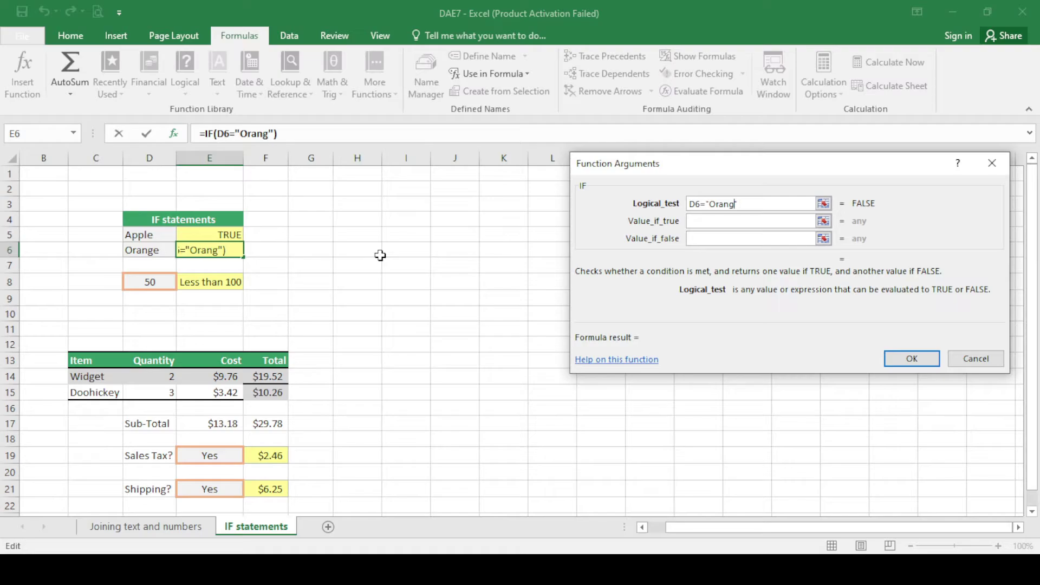
{"action": "type", "text": "e"}
{"action": "left_click", "coordinate": [773, 222]}
{"action": "left_click", "coordinate": [764, 238]}
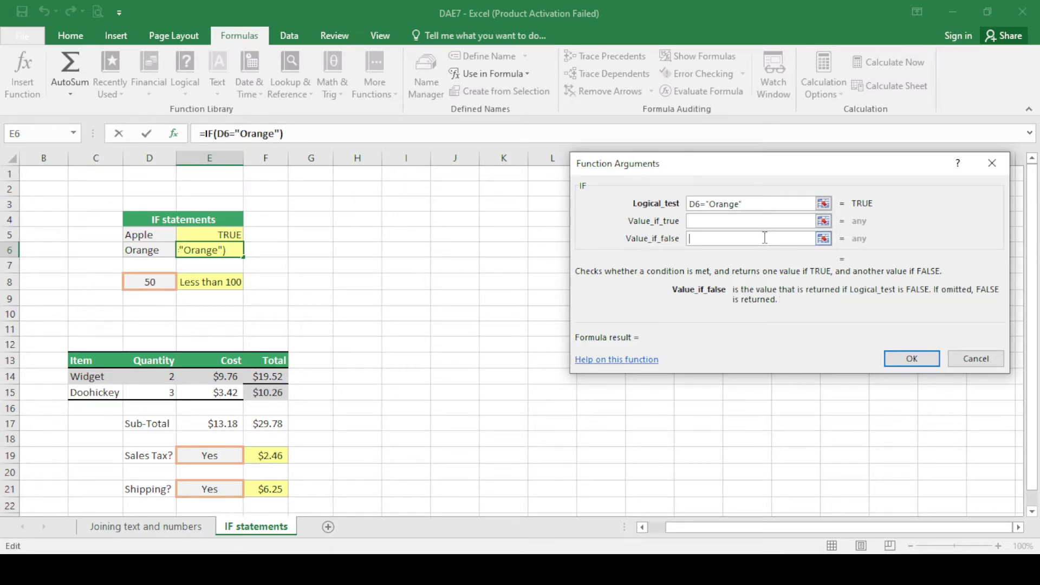
{"action": "left_click", "coordinate": [912, 357]}
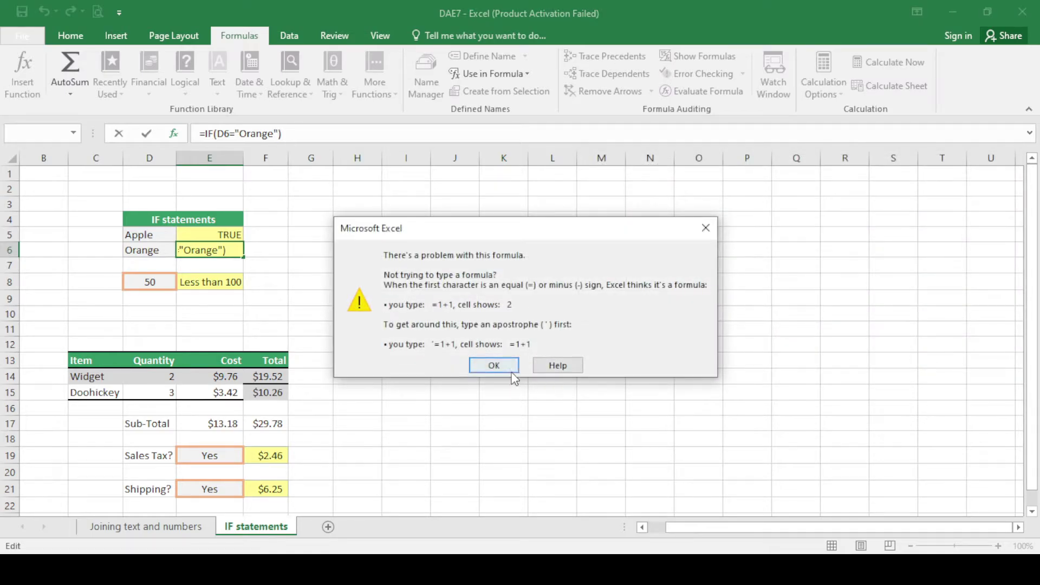
{"action": "left_click", "coordinate": [511, 367]}
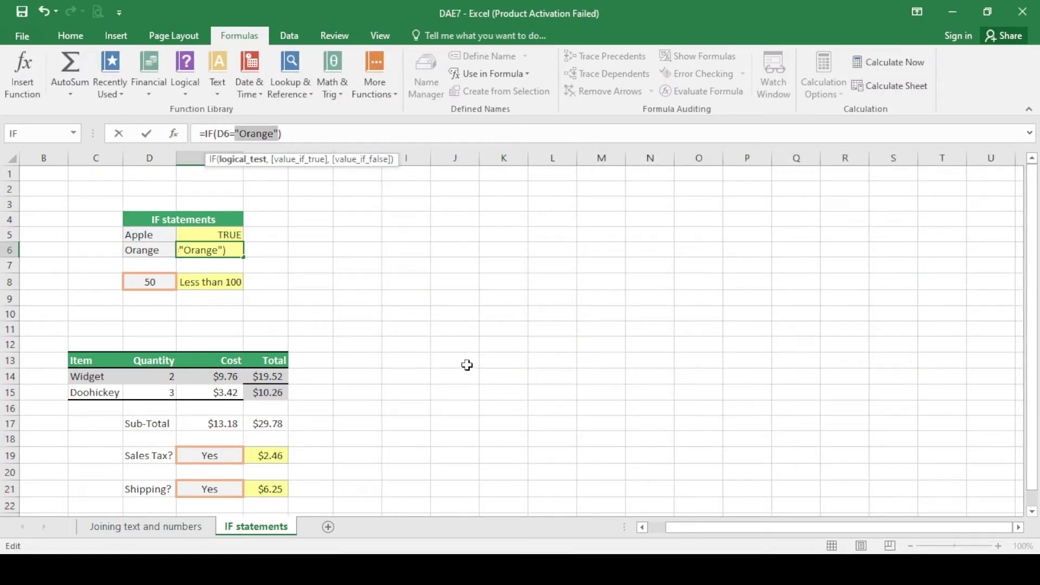
{"action": "left_click", "coordinate": [325, 295]}
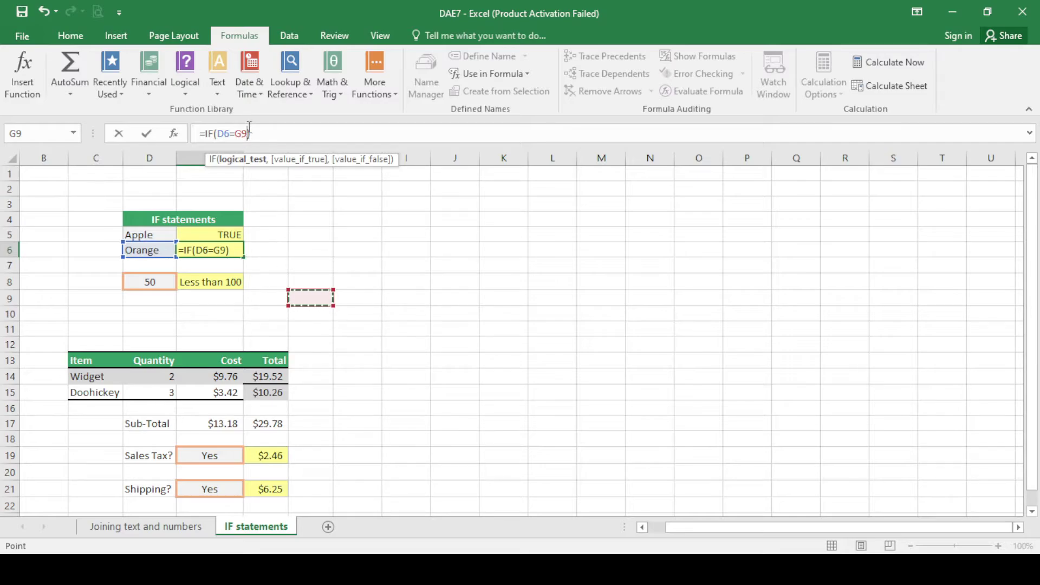
{"action": "key", "text": "ctrl+z"}
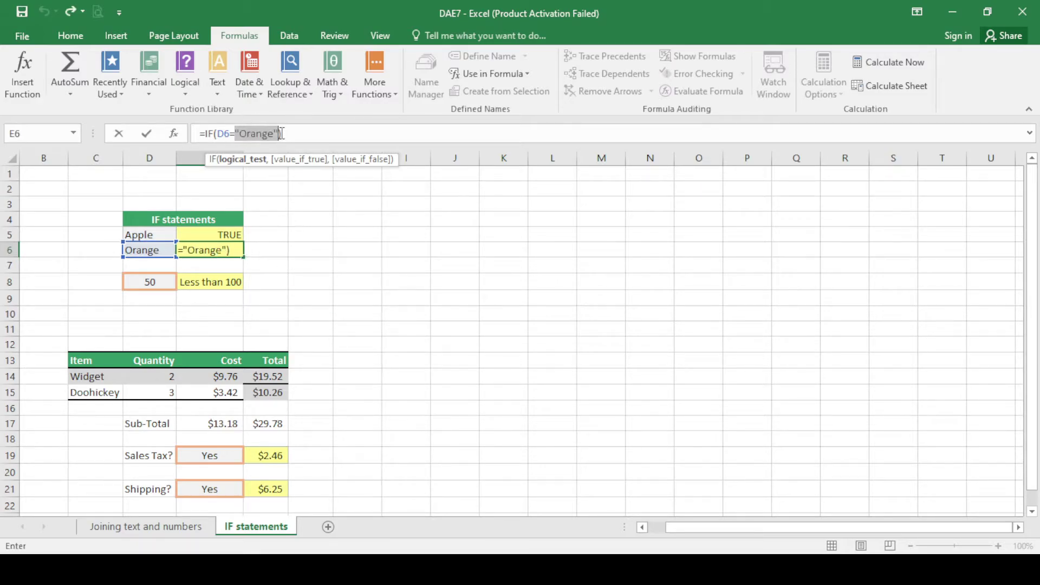
{"action": "key", "text": "Escape"}
{"action": "left_click", "coordinate": [312, 281]}
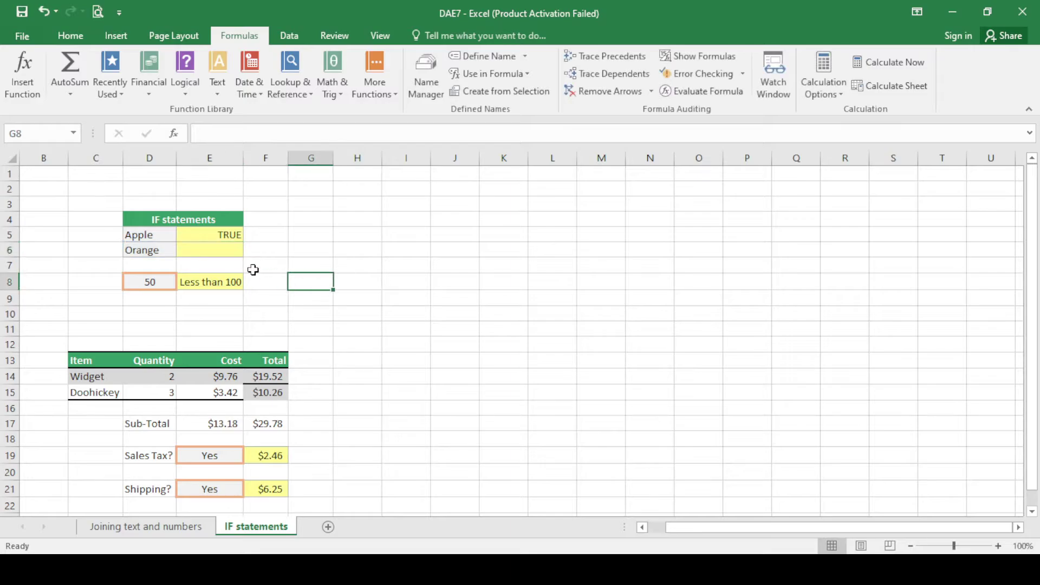
- Start an IF formula in cell E6, beside Orange, with the logical test D6="Orange"
{"action": "left_click", "coordinate": [224, 252]}
{"action": "left_click", "coordinate": [187, 86]}
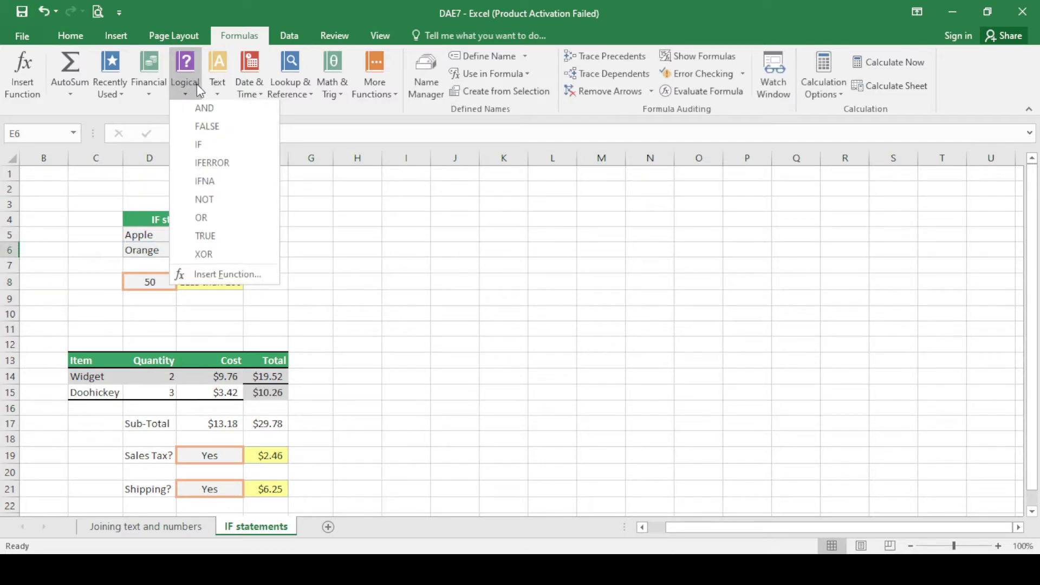
{"action": "left_click", "coordinate": [205, 145]}
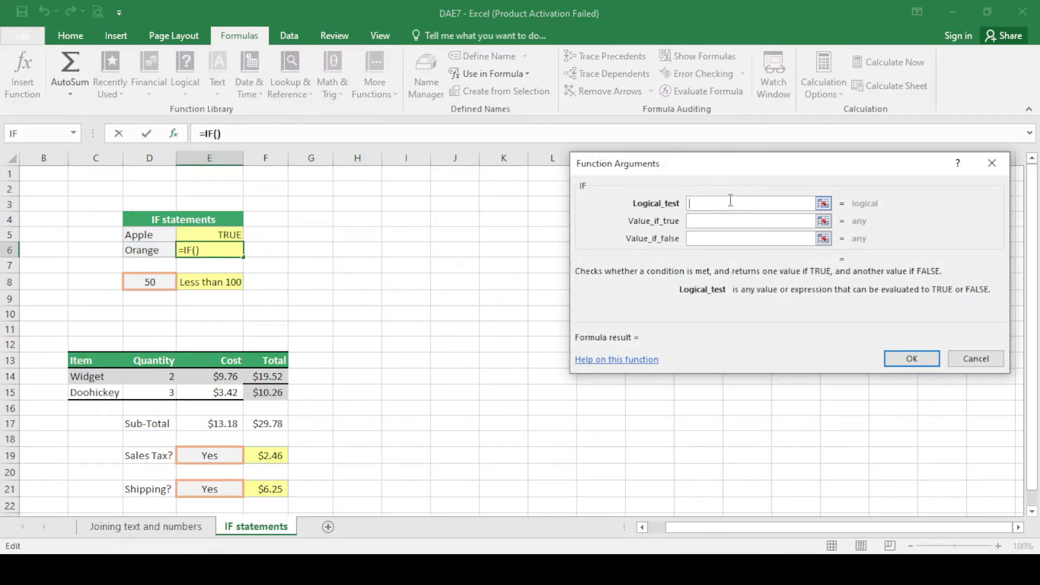
{"action": "left_click", "coordinate": [147, 251]}
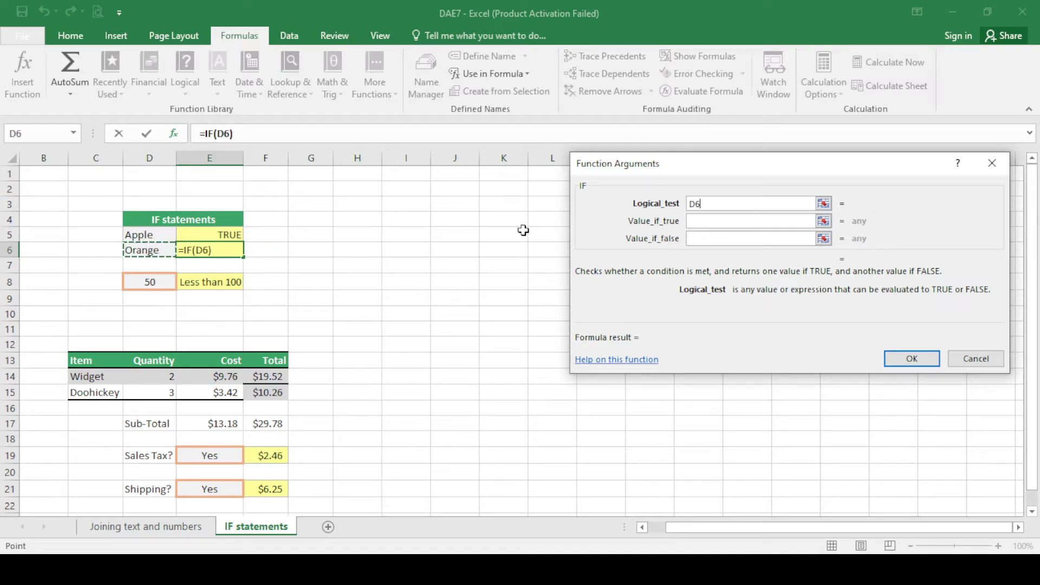
{"action": "type", "text": "="}
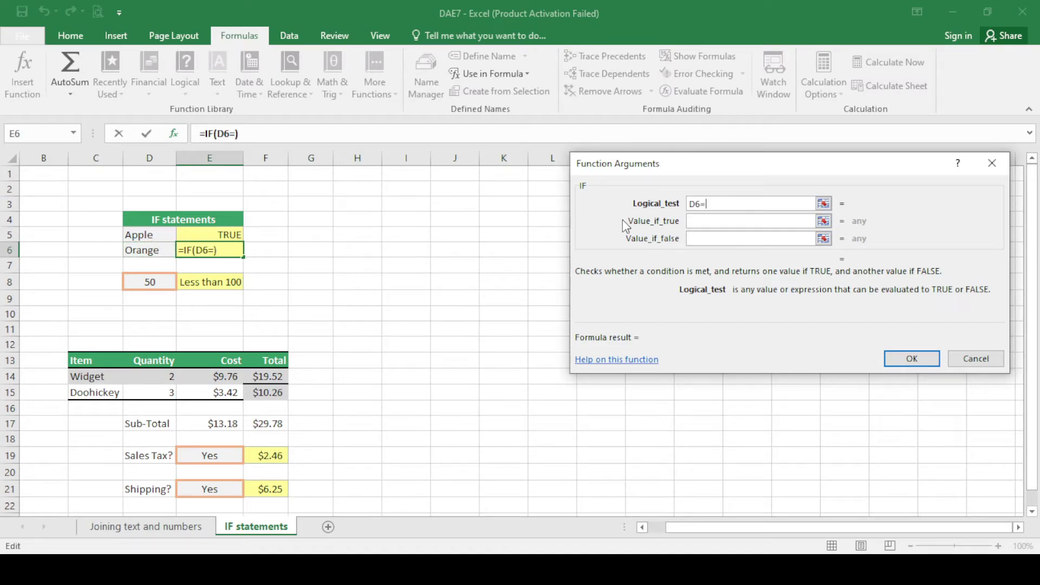
{"action": "type", "text": "\"\""}
{"action": "type", "text": "Oran"}
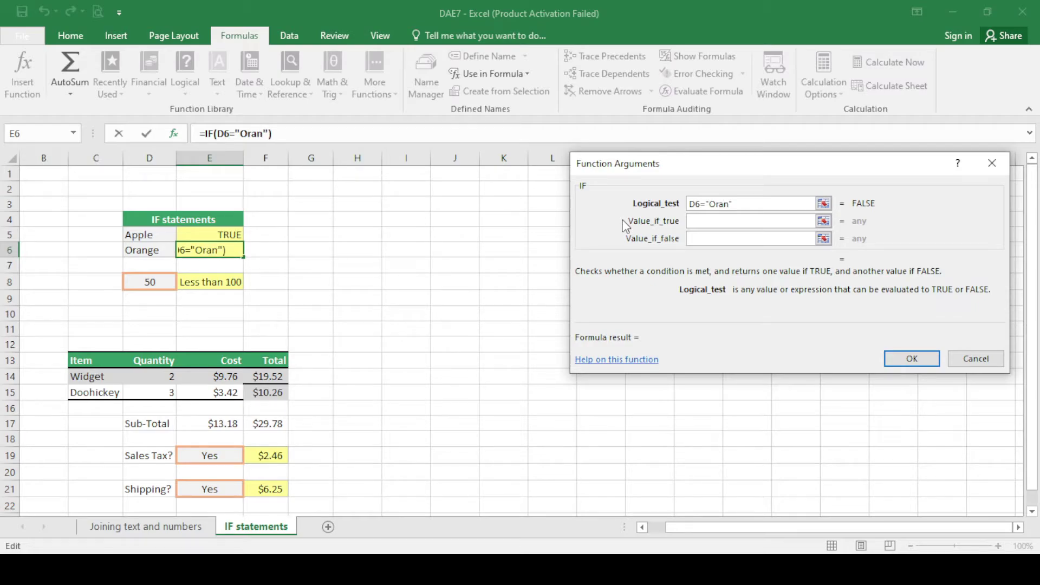
{"action": "type", "text": "ge"}
- Add True as the value if true and False as the value if false, completing the IF formula in E6
{"action": "left_click", "coordinate": [774, 223]}
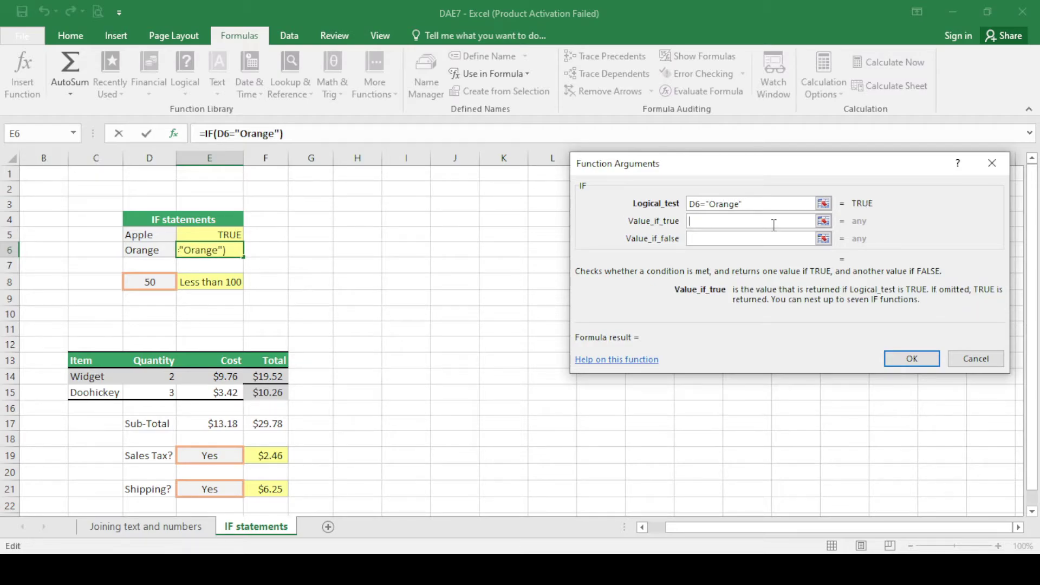
{"action": "type", "text": "True"}
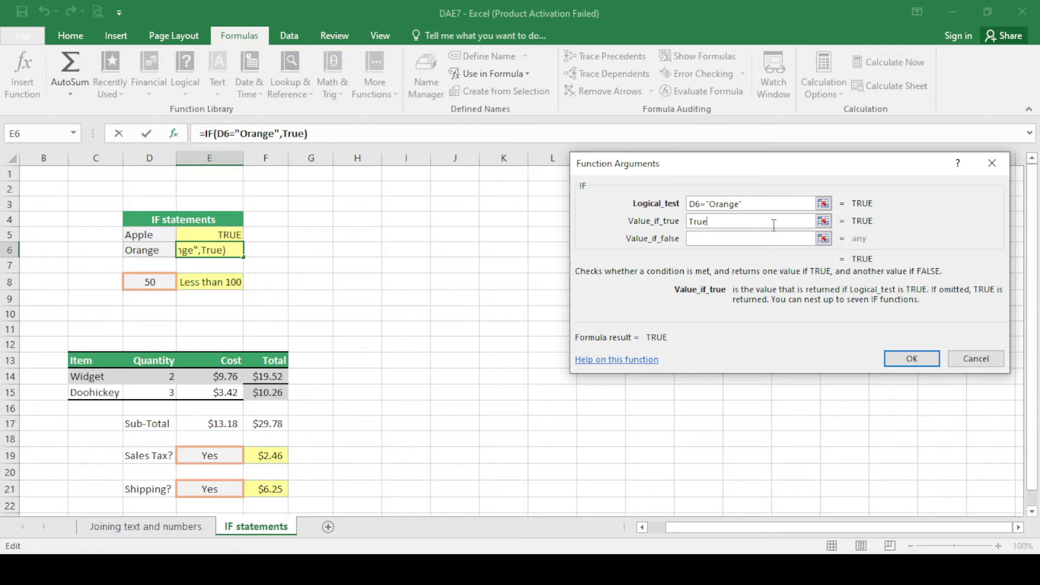
{"action": "key", "text": "Tab"}
{"action": "type", "text": "Fal"}
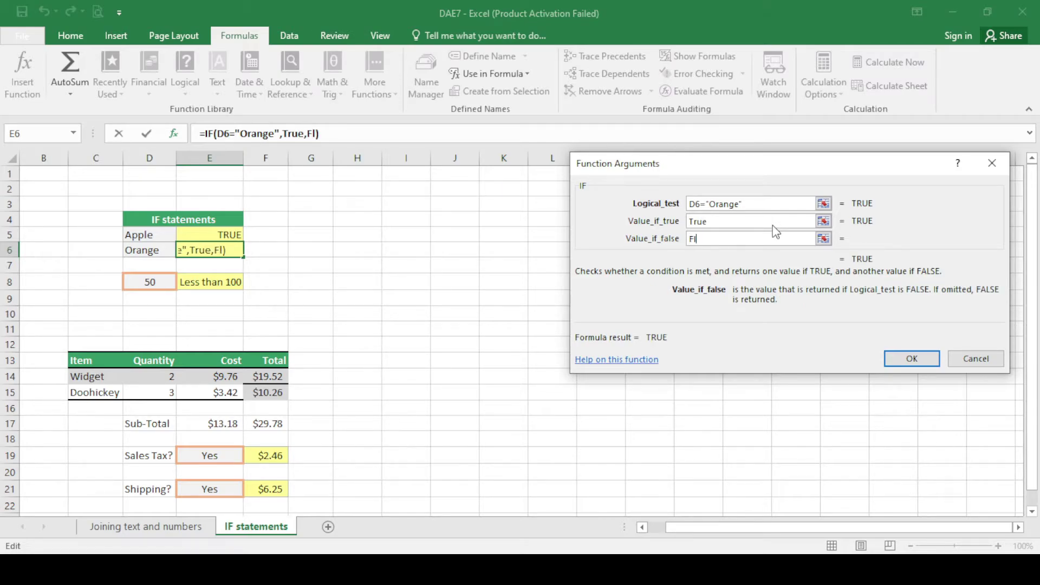
{"action": "key", "text": "BackSpace"}
{"action": "key", "text": "BackSpace"}
{"action": "type", "text": "alse"}
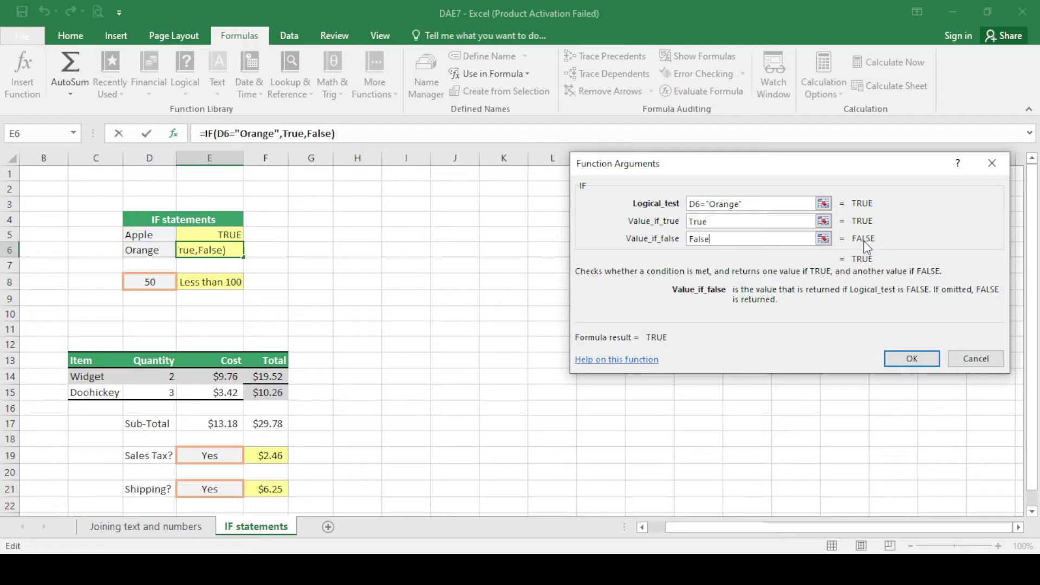
{"action": "left_click", "coordinate": [903, 361]}
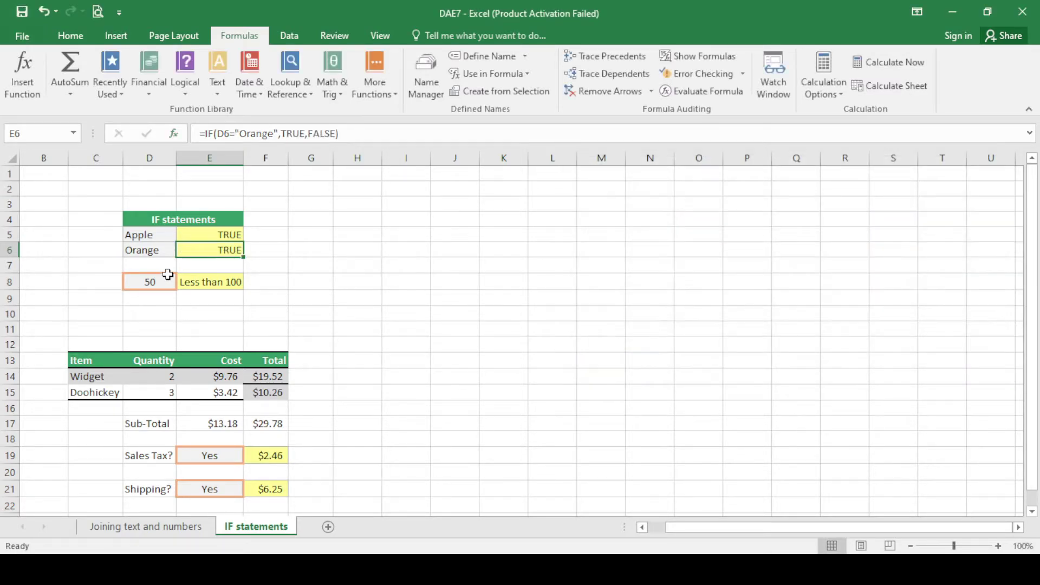
- Examine the IF formula in E8 that compares the number in D8 with 100
{"action": "left_click", "coordinate": [226, 282]}
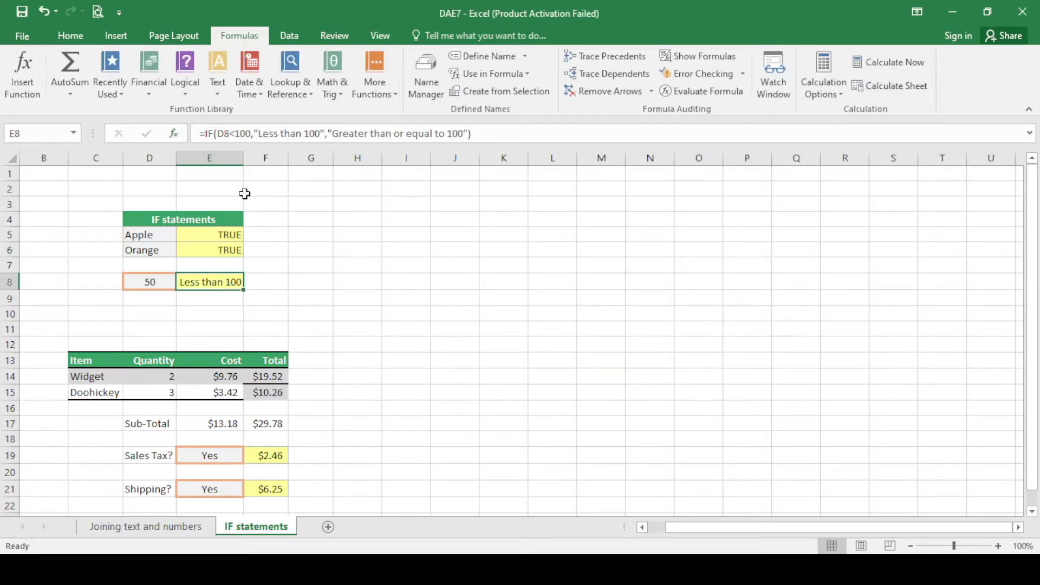
{"action": "left_click", "coordinate": [225, 135]}
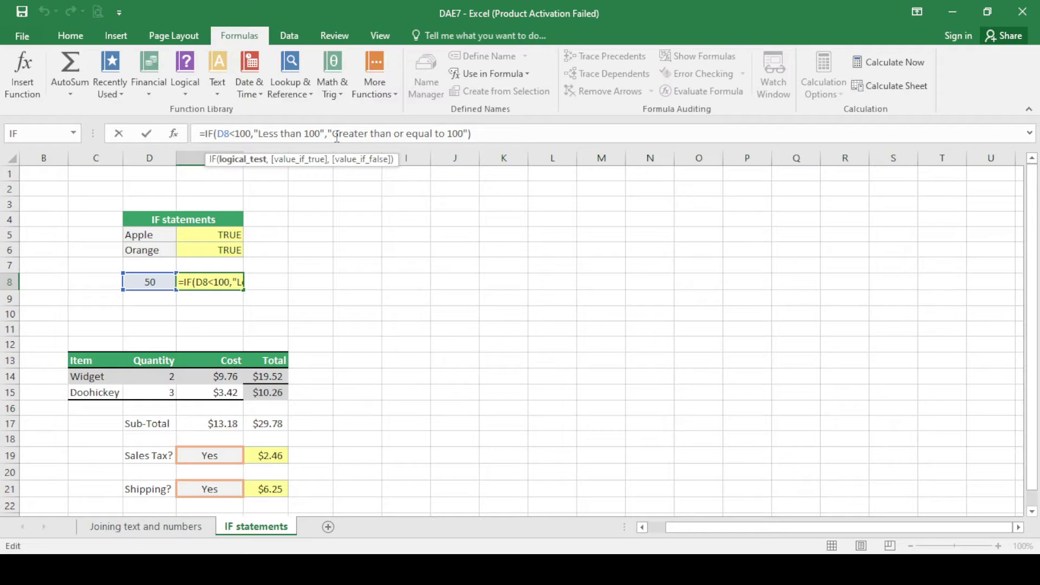
{"action": "left_click", "coordinate": [302, 295]}
{"action": "left_click", "coordinate": [201, 286]}
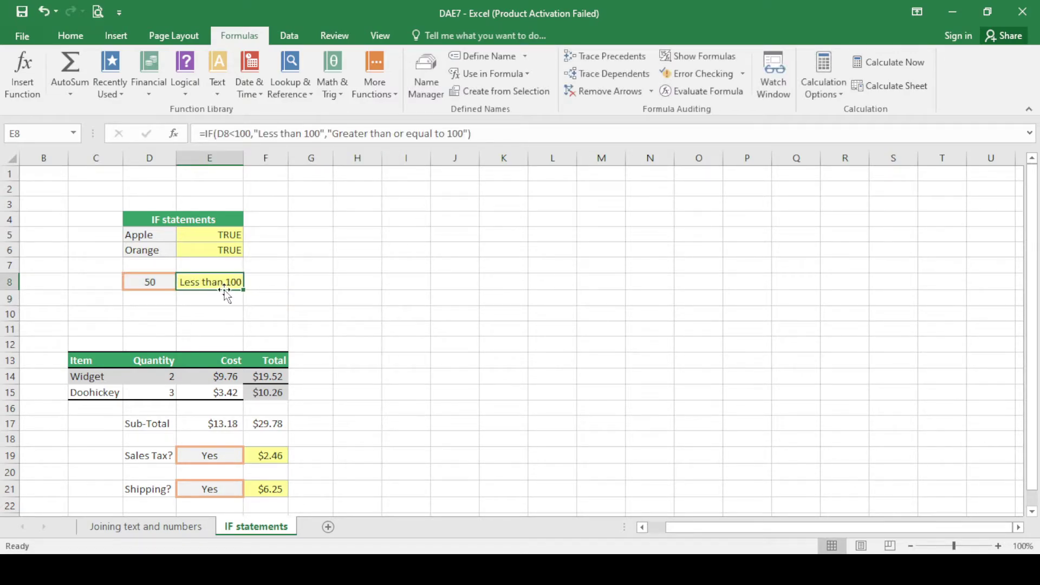
- Examine the IF formulas for sales tax in F19 and shipping in F21, along with the sub-total formula in F17
{"action": "scroll", "coordinate": [233, 264], "scroll_direction": "down", "scroll_amount": 1}
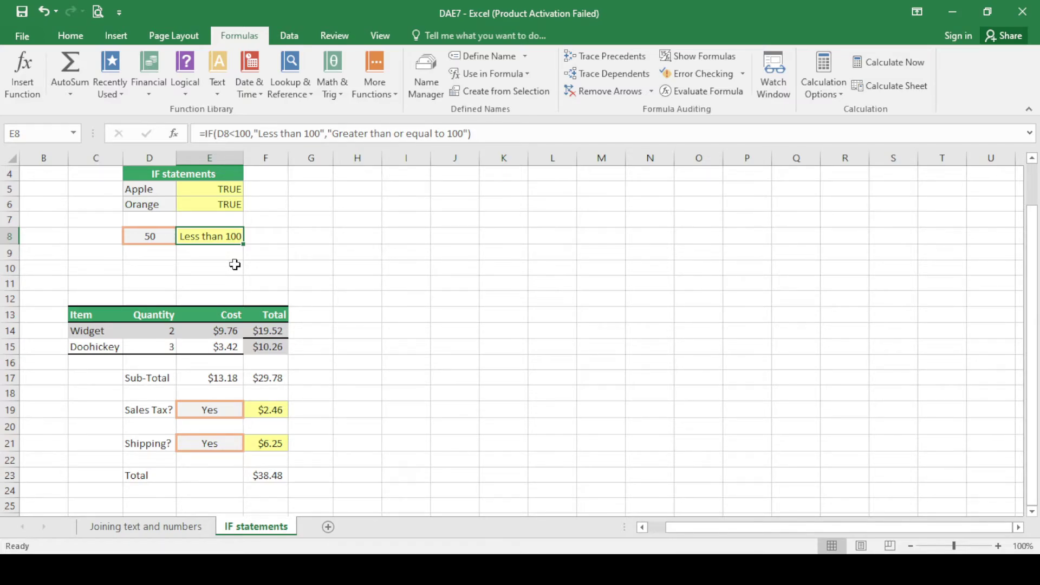
{"action": "left_click", "coordinate": [267, 411]}
{"action": "left_click", "coordinate": [238, 134]}
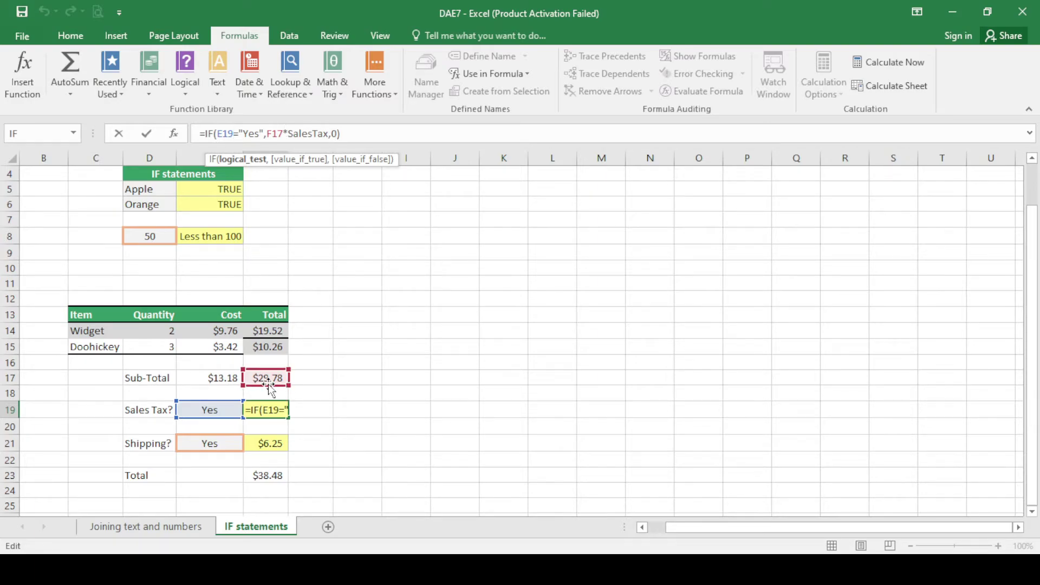
{"action": "double_click", "coordinate": [306, 133]}
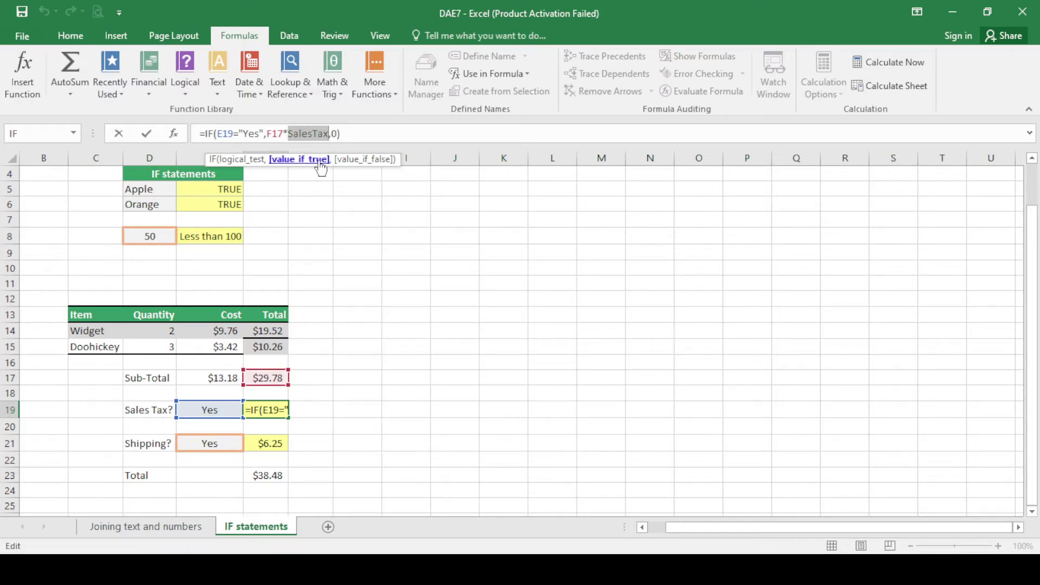
{"action": "key", "text": "ctrl+Return"}
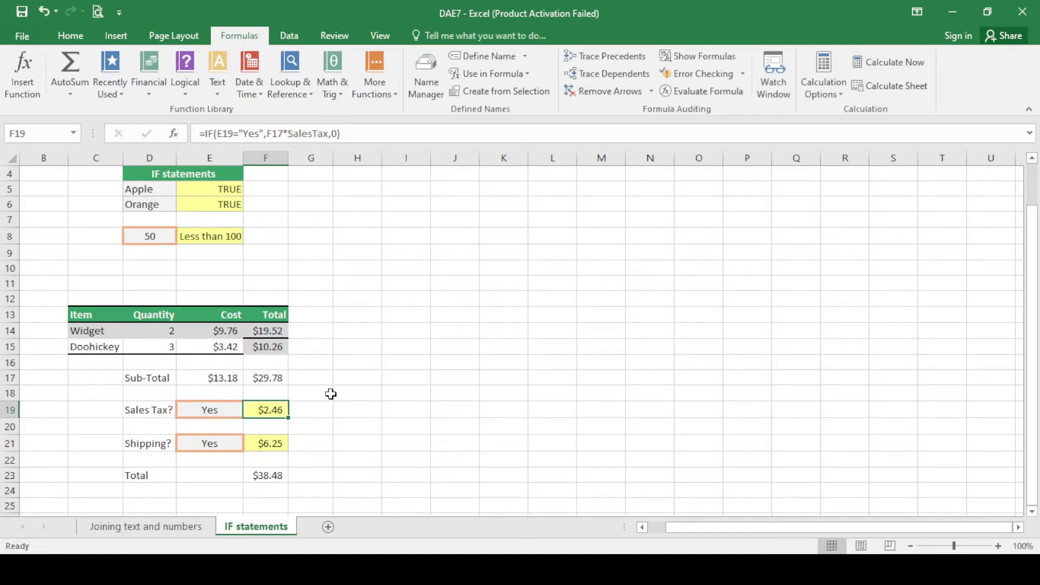
{"action": "left_click", "coordinate": [267, 378]}
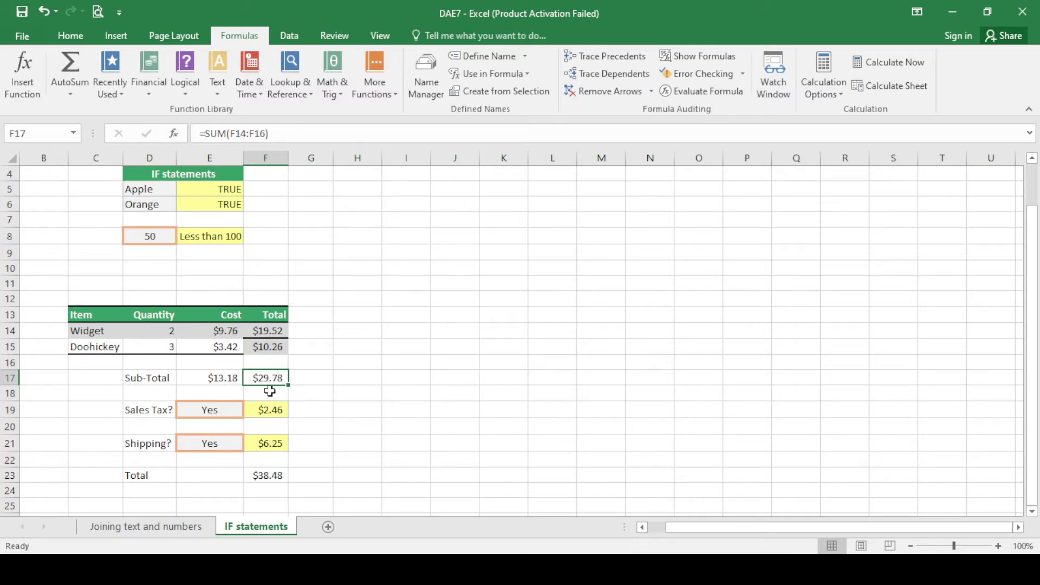
{"action": "left_click", "coordinate": [280, 415]}
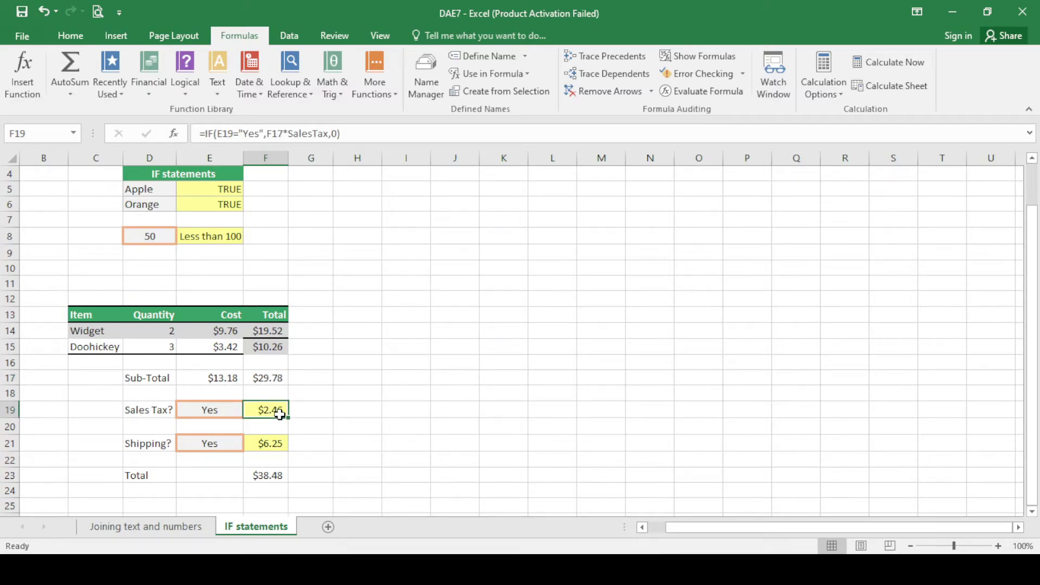
{"action": "left_click", "coordinate": [276, 443]}
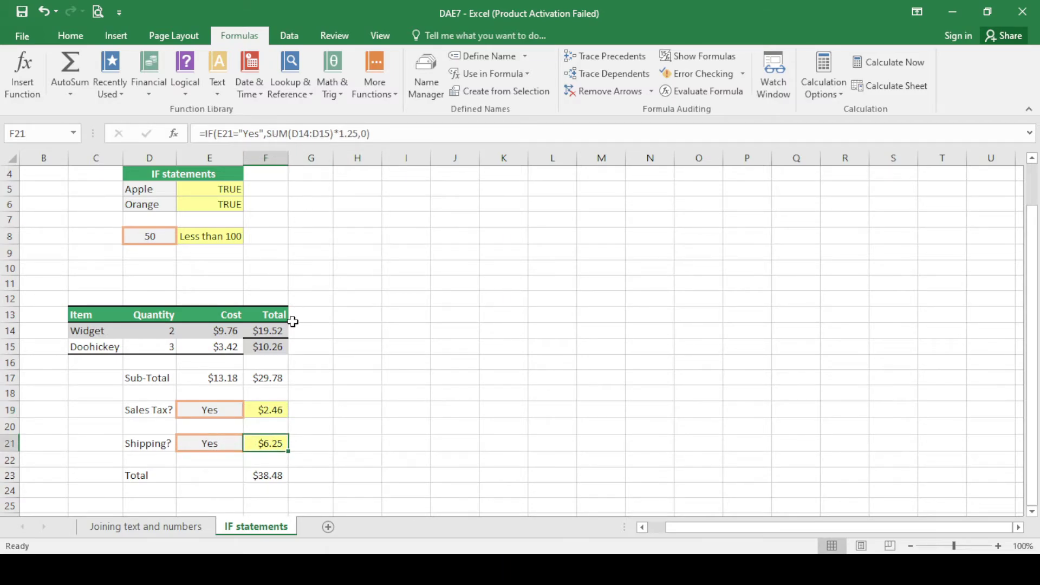
{"action": "left_click", "coordinate": [313, 130]}
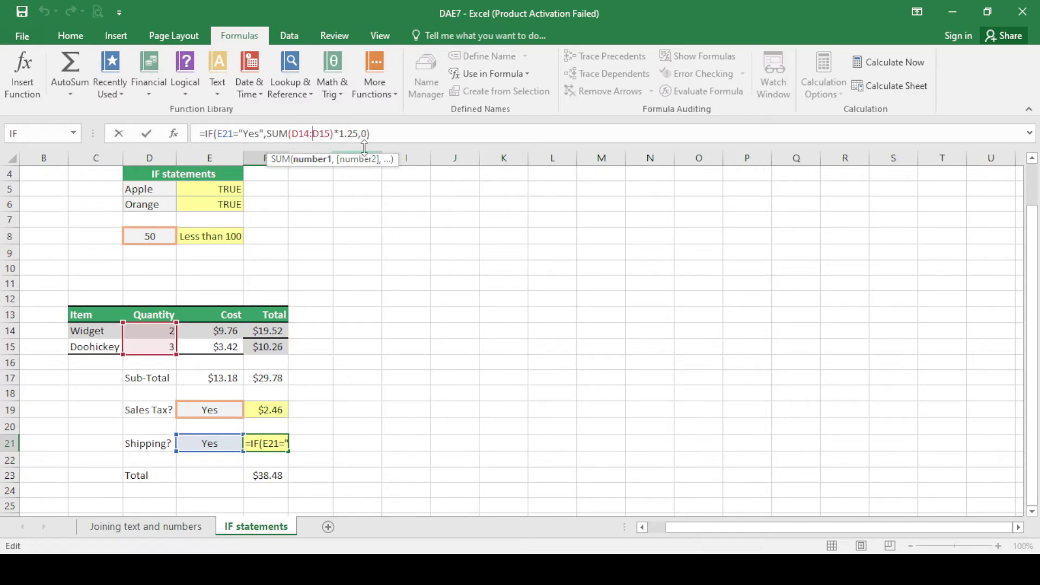
{"action": "key", "text": "Return"}
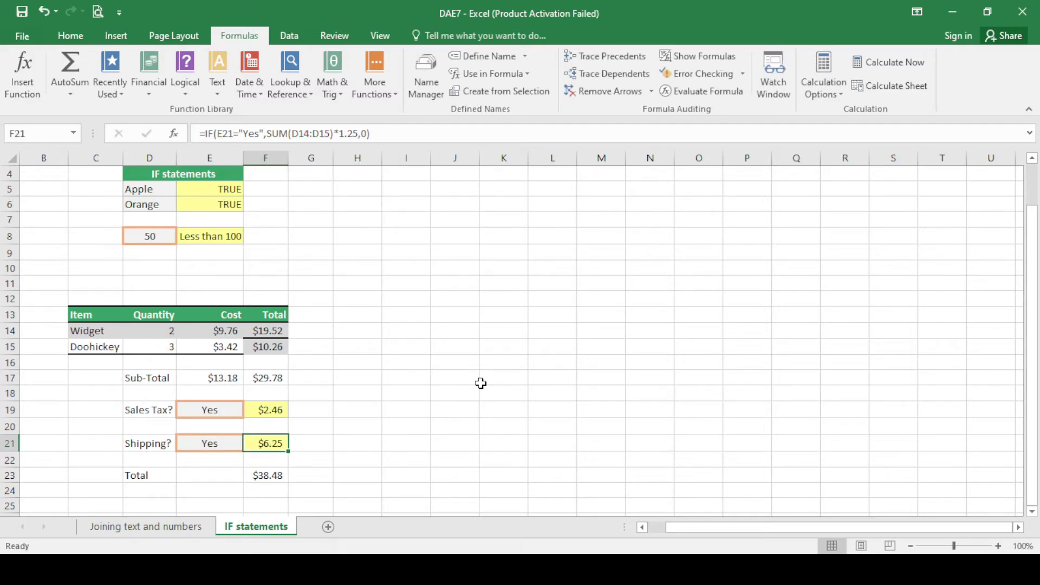
- Define a workbook-wide name shipping that refers to the constant =1.25
{"action": "left_click", "coordinate": [429, 69]}
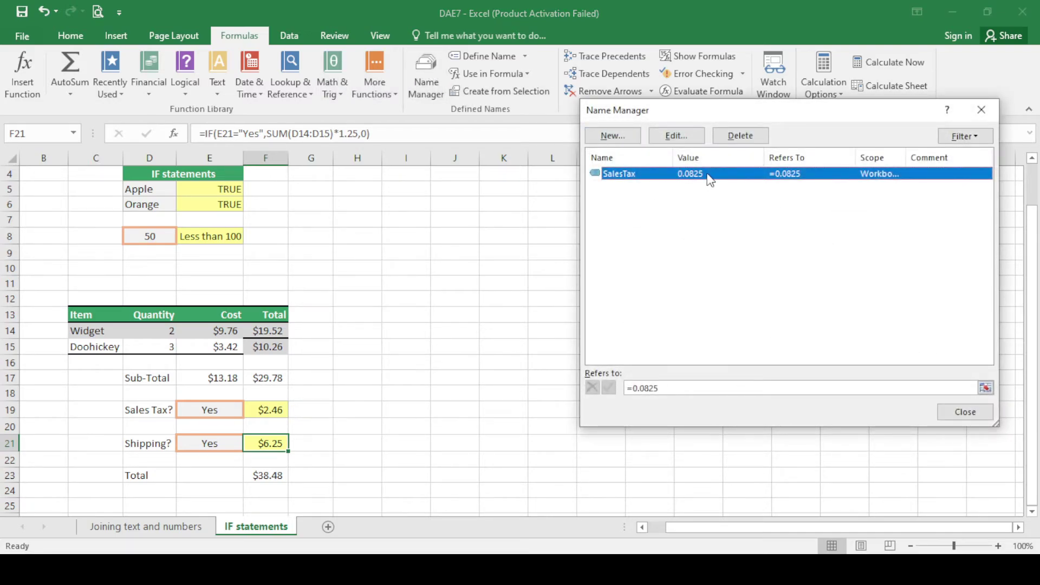
{"action": "left_click", "coordinate": [612, 136]}
{"action": "left_click_drag", "start_coordinate": [750, 210], "coordinate": [714, 210]}
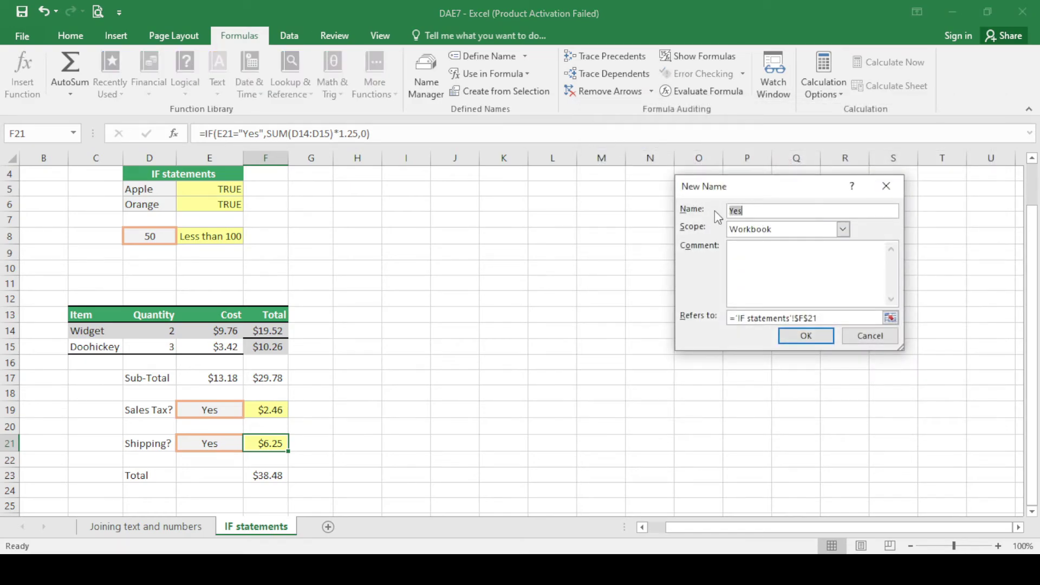
{"action": "type", "text": "shipping"}
{"action": "left_click_drag", "start_coordinate": [818, 319], "coordinate": [734, 322]}
{"action": "type", "text": "1.25"}
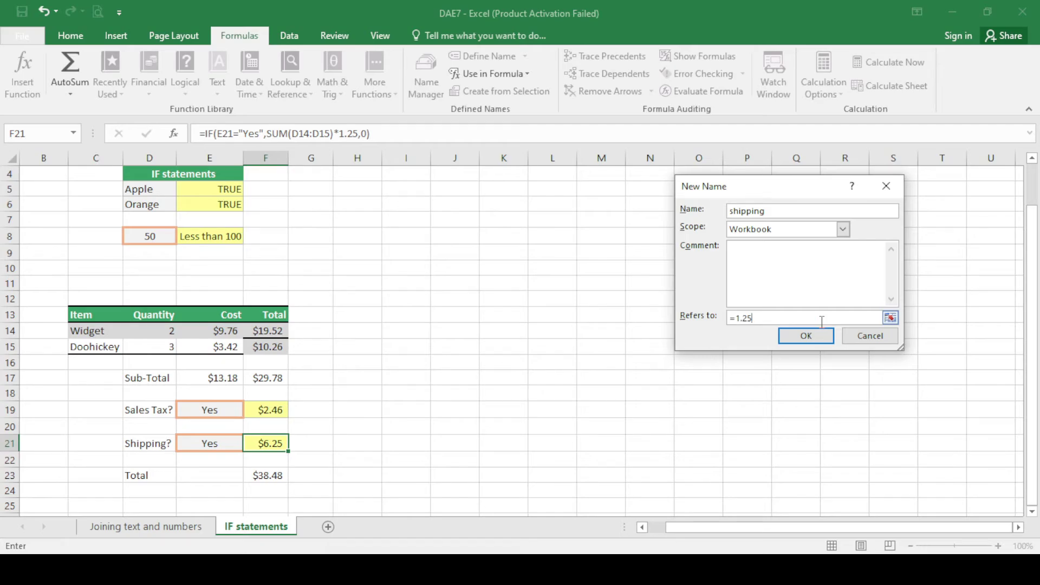
{"action": "key", "text": "Return"}
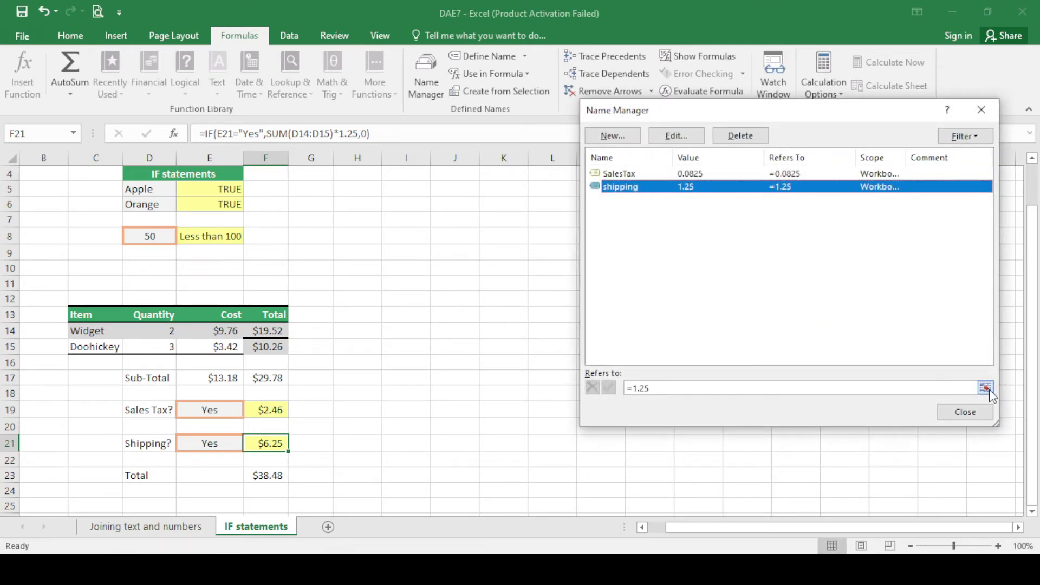
{"action": "left_click", "coordinate": [961, 411]}
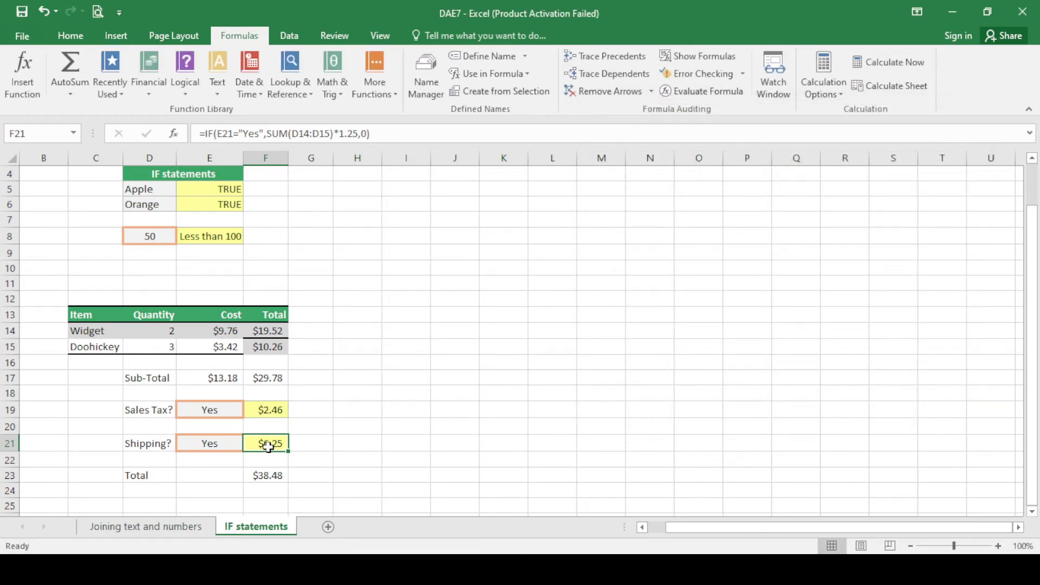
- Replace the constant 1.25 in the shipping formula in F21 with the name shipping and review the edited formula
{"action": "left_click_drag", "start_coordinate": [340, 137], "coordinate": [350, 136]}
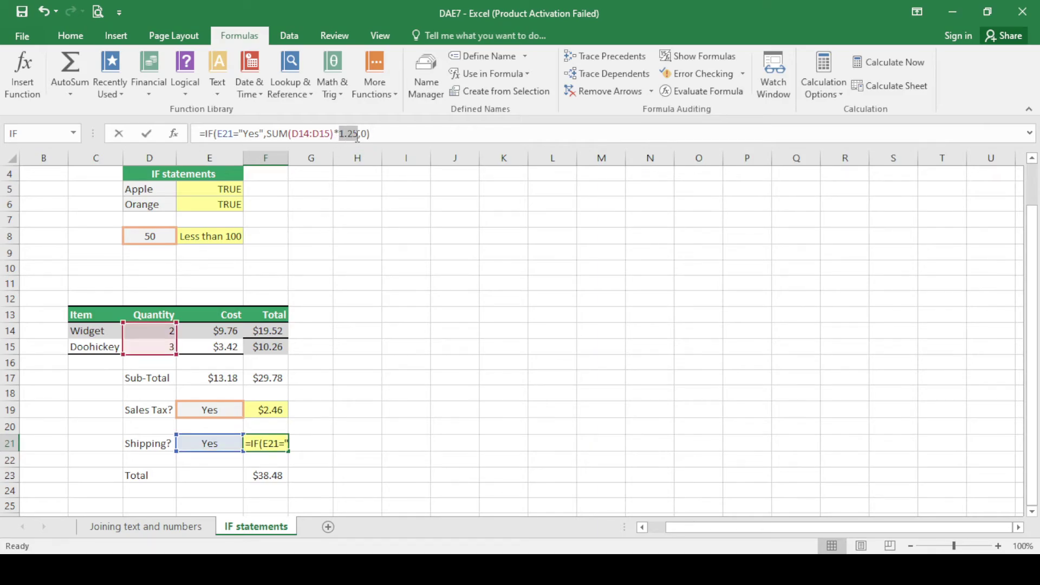
{"action": "type", "text": "shi"}
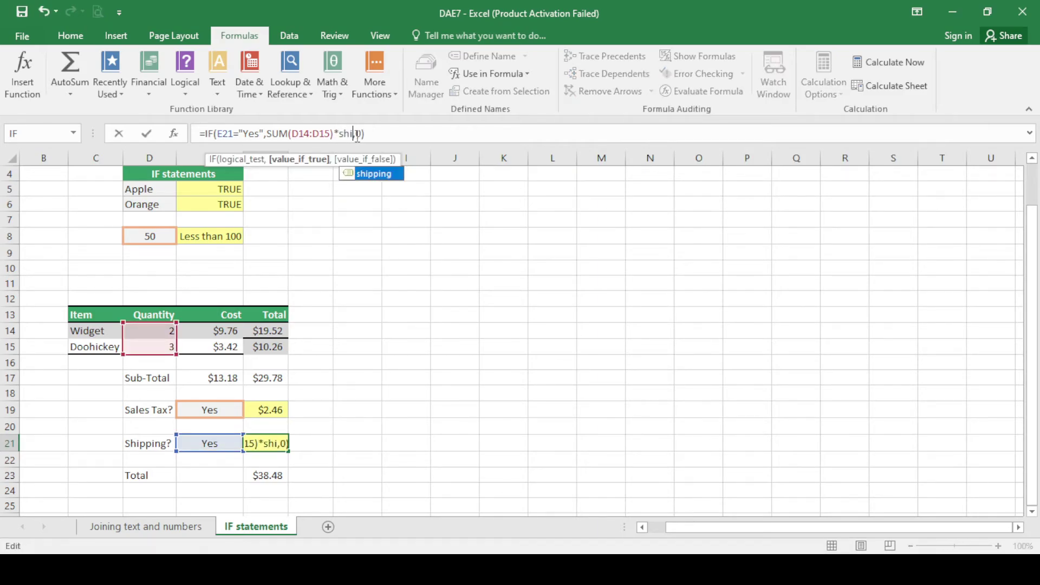
{"action": "double_click", "coordinate": [352, 180]}
{"action": "key", "text": "Return"}
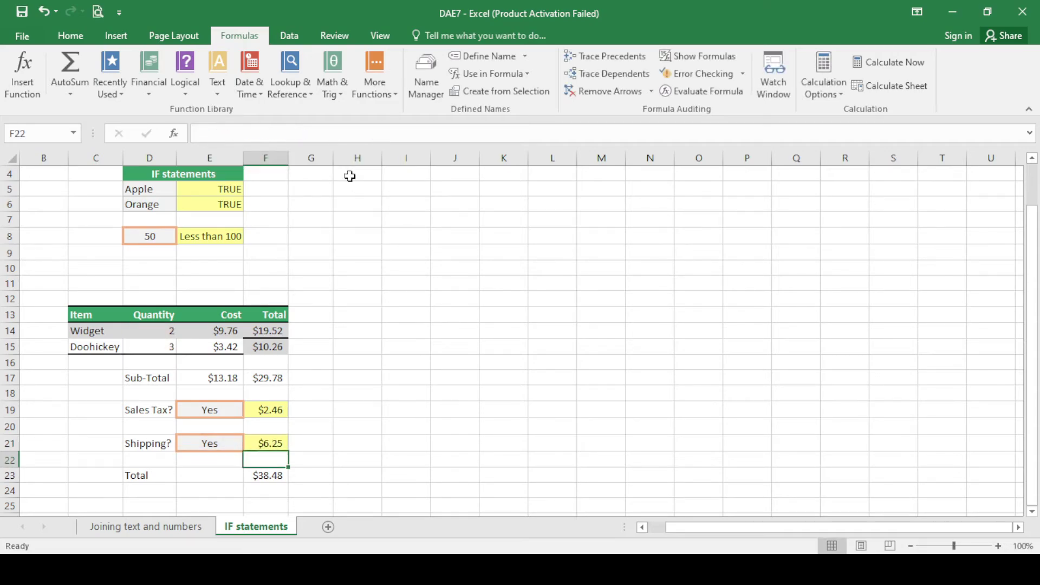
{"action": "left_click", "coordinate": [264, 443]}
{"action": "left_click", "coordinate": [367, 134]}
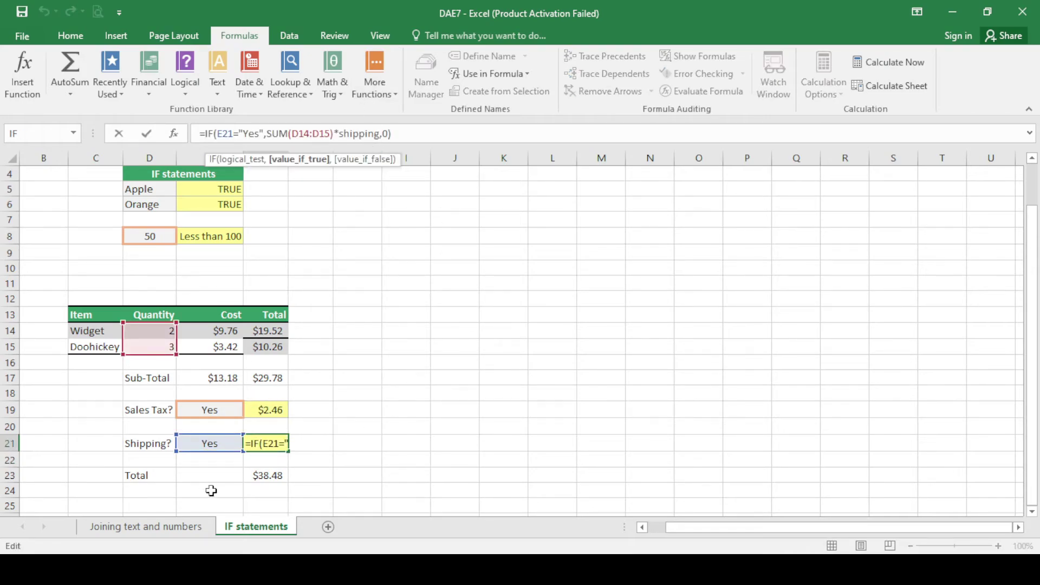
{"action": "left_click", "coordinate": [462, 287]}
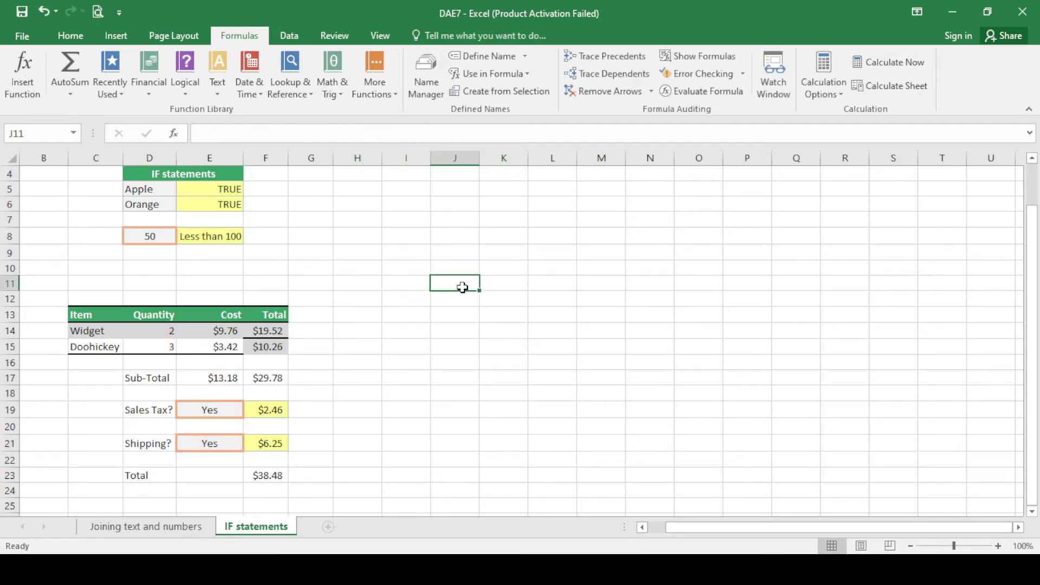
{"action": "type", "text": "=sip"}
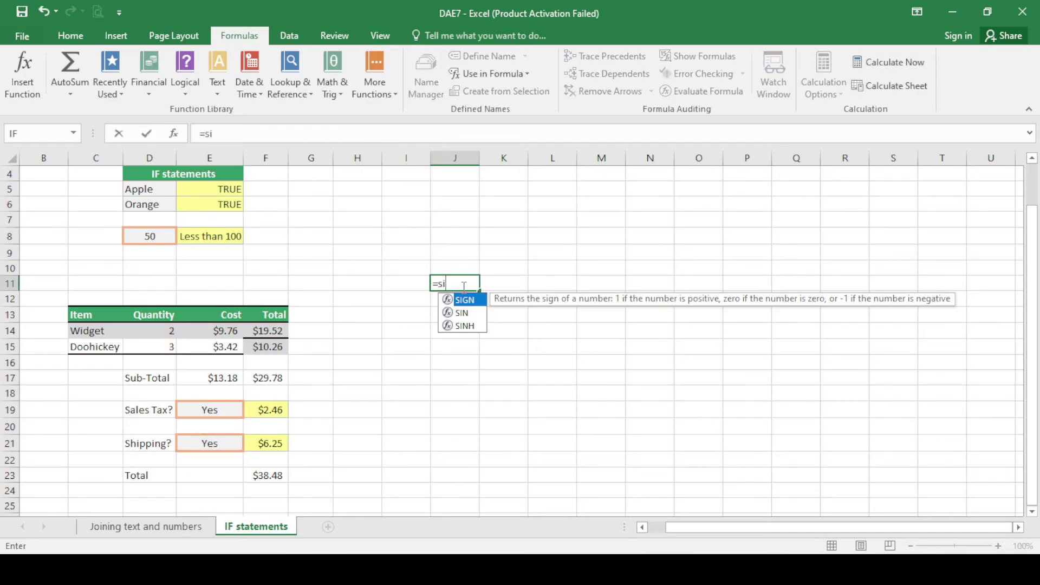
{"action": "key", "text": "BackSpace"}
{"action": "key", "text": "BackSpace"}
{"action": "key", "text": "BackSpace"}
{"action": "key", "text": "BackSpace"}
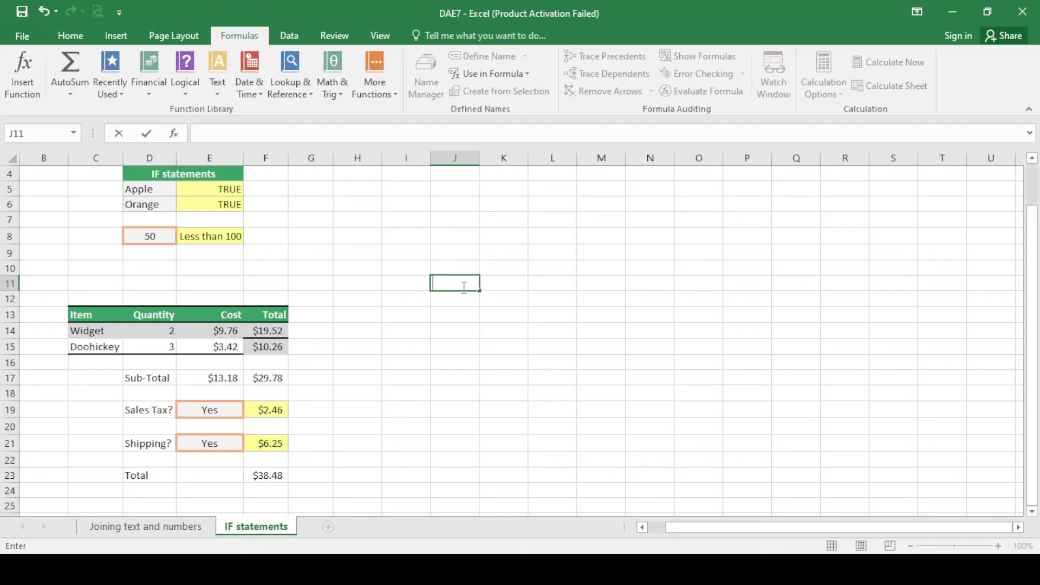
{"action": "type", "text": "add"}
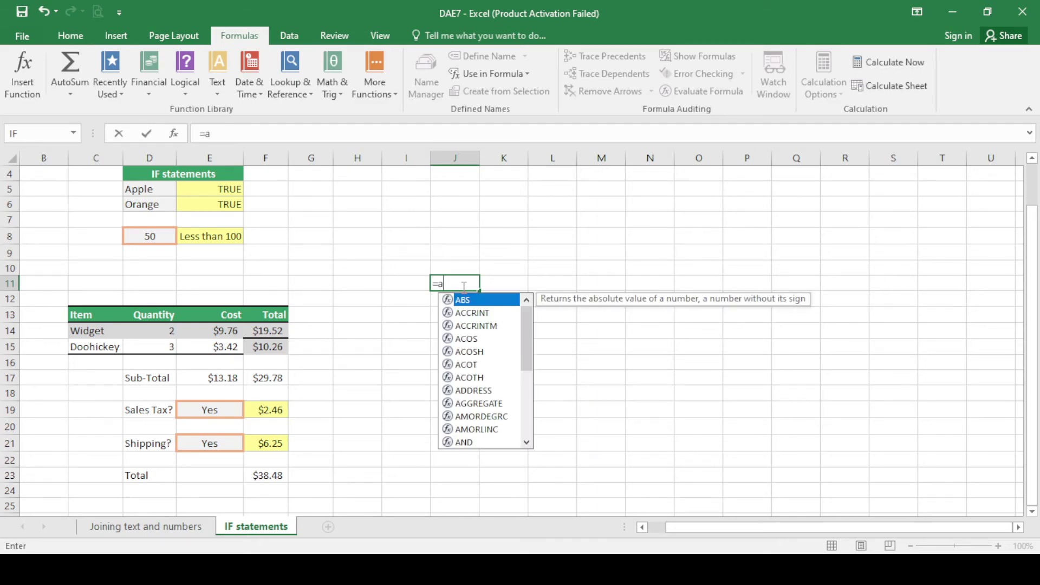
{"action": "key", "text": "BackSpace"}
{"action": "key", "text": "BackSpace"}
- Enter the formula =SUM(F14*shipping) in cell J11, using the Widget total and the named constant
{"action": "type", "text": "sum"}
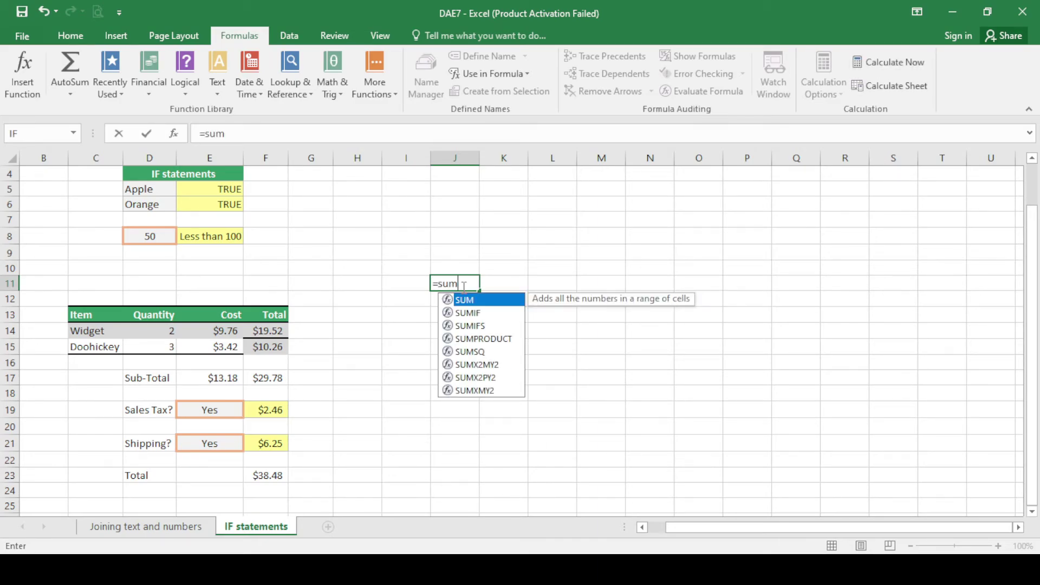
{"action": "scroll", "coordinate": [386, 332], "scroll_direction": "up", "scroll_amount": 1}
{"action": "left_click", "coordinate": [235, 375]}
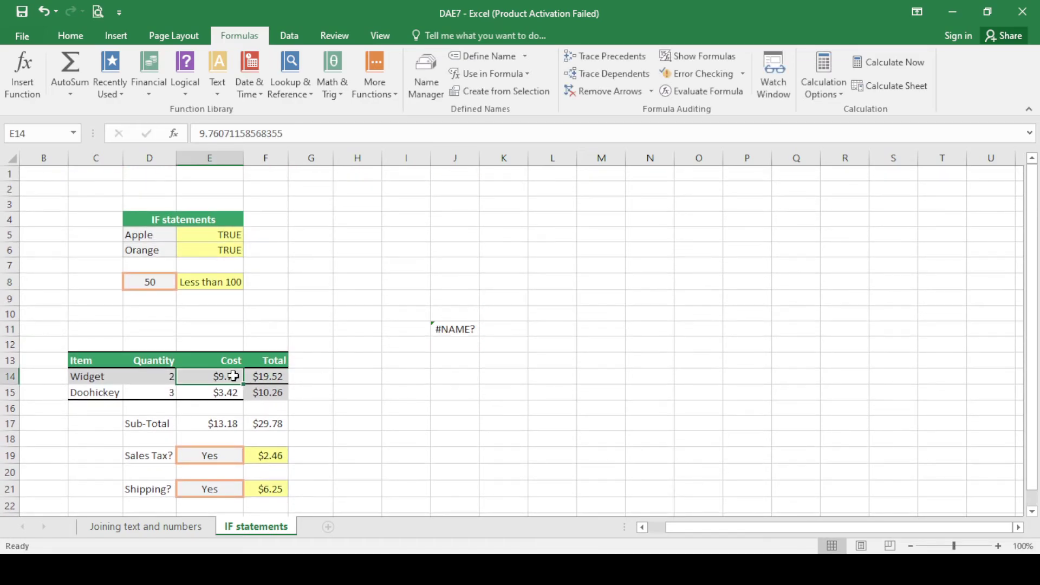
{"action": "left_click", "coordinate": [442, 333]}
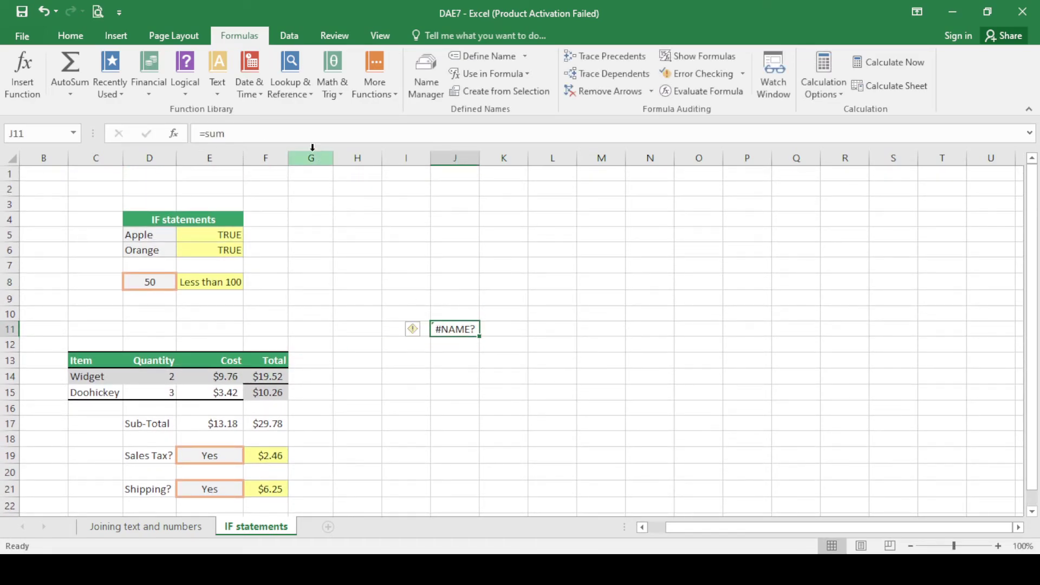
{"action": "left_click", "coordinate": [287, 133]}
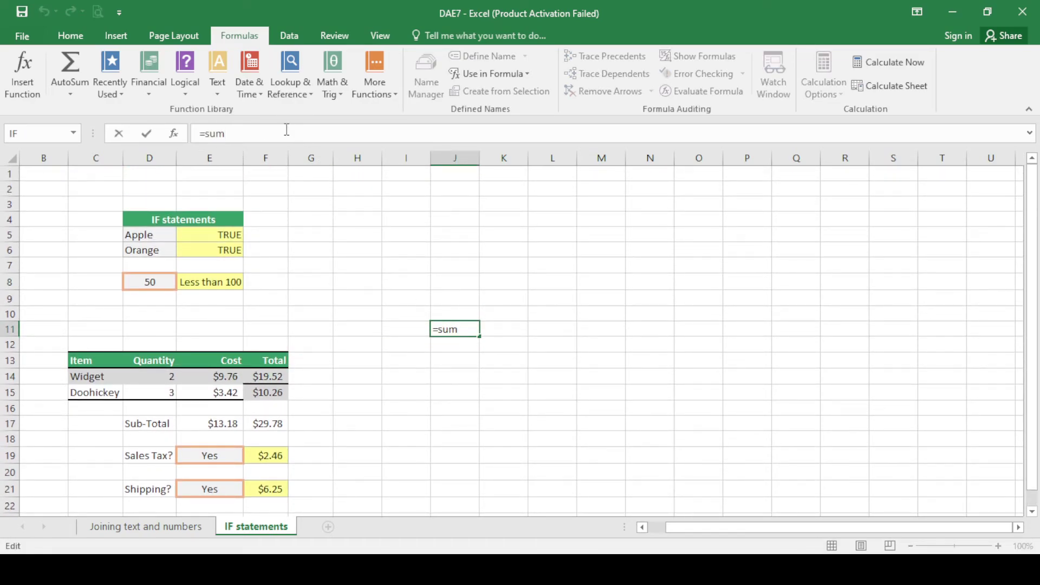
{"action": "type", "text": "("}
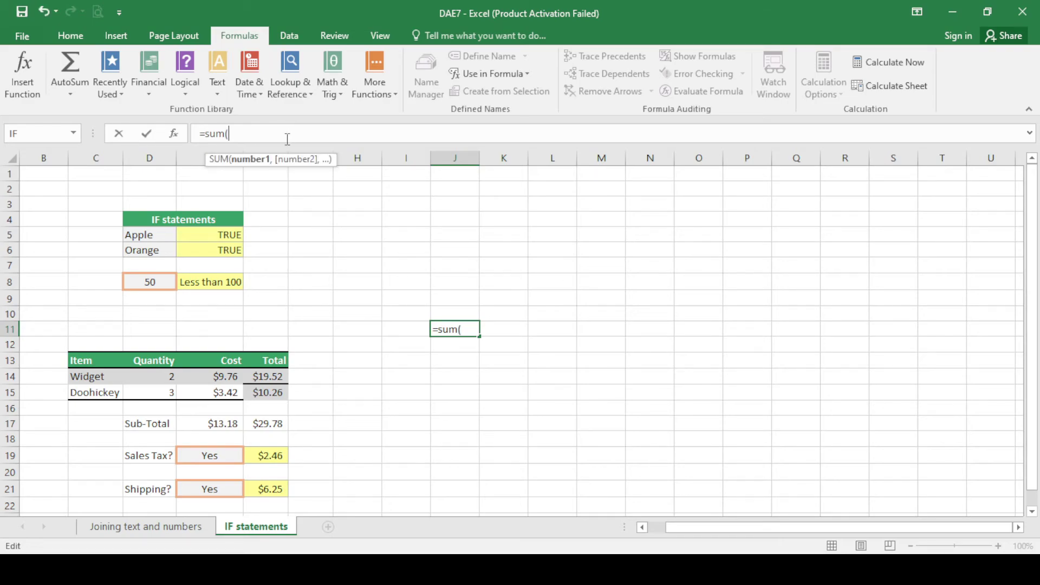
{"action": "left_click", "coordinate": [258, 379]}
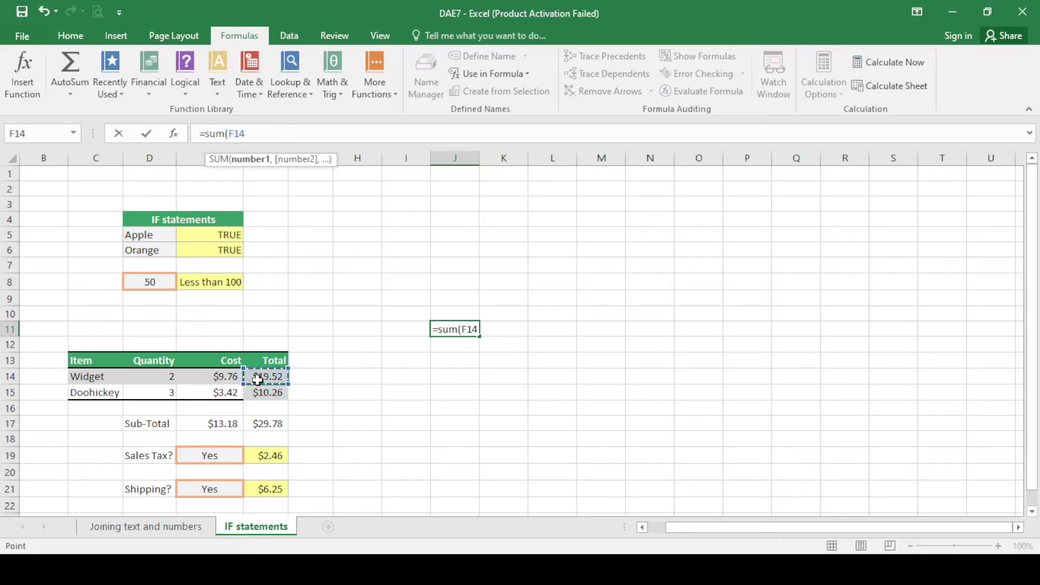
{"action": "type", "text": "*sj"}
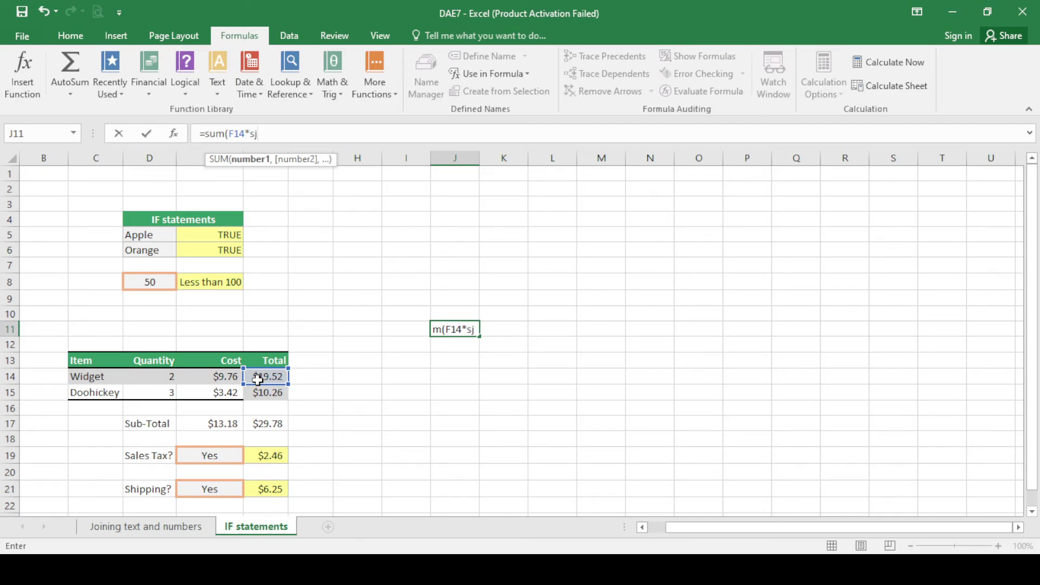
{"action": "key", "text": "BackSpace"}
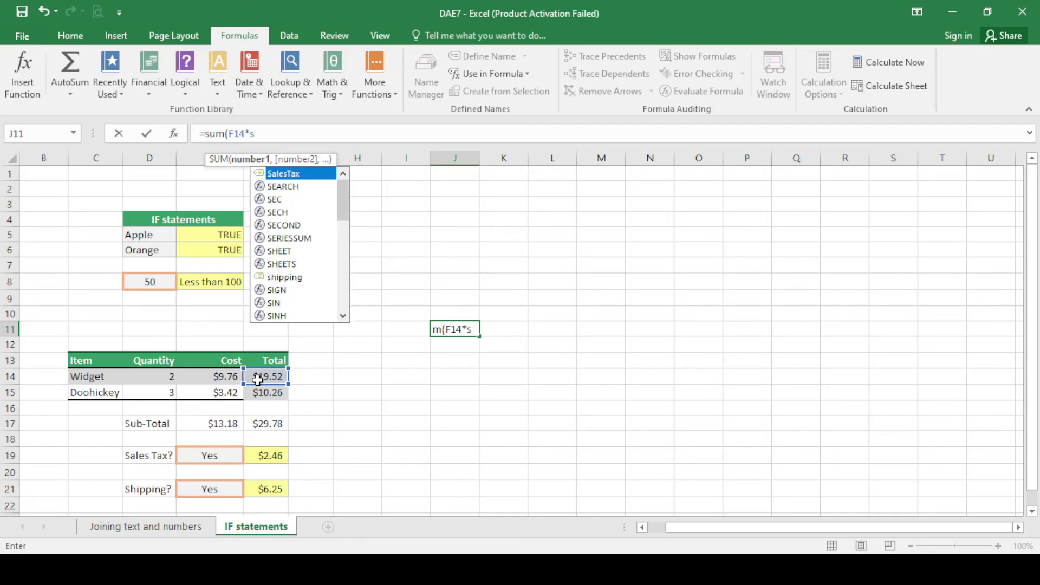
{"action": "type", "text": "h"}
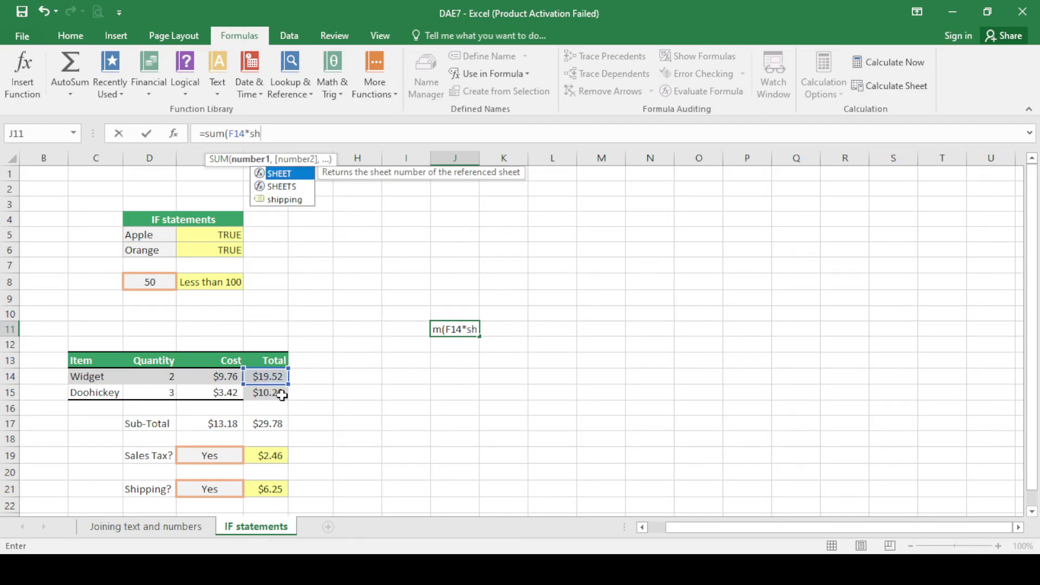
{"action": "left_click", "coordinate": [279, 201]}
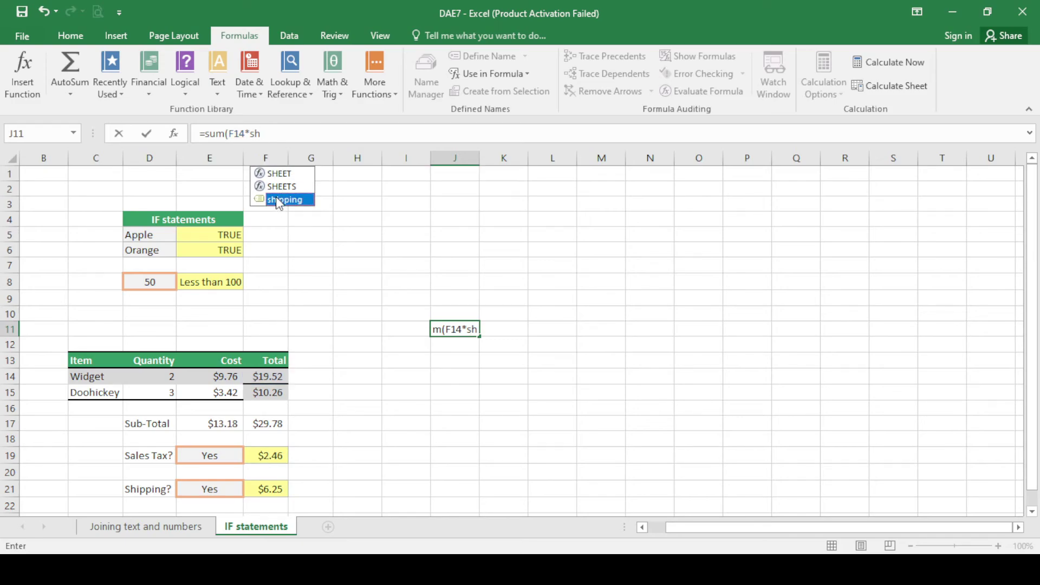
{"action": "double_click", "coordinate": [279, 200]}
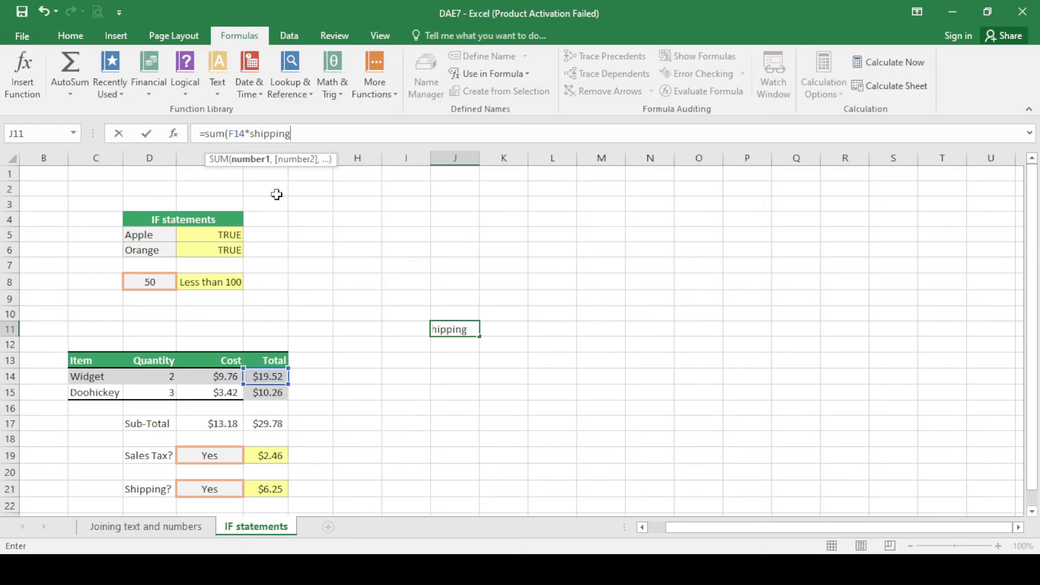
{"action": "key", "text": "Return"}
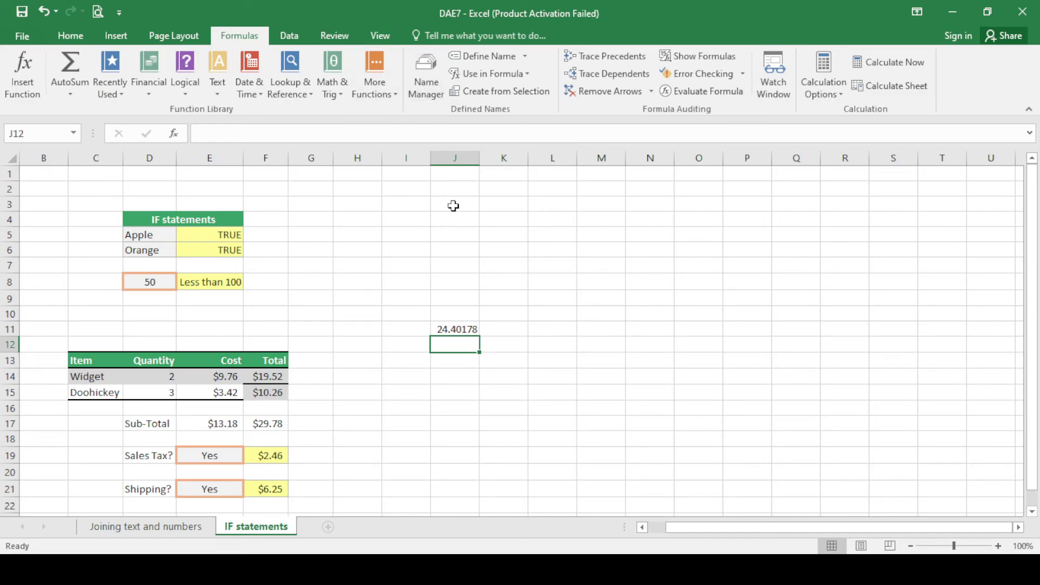
- Look through the list of logical functions and examine the SUM formula behind the total in F23
{"action": "scroll", "coordinate": [448, 246], "scroll_direction": "down", "scroll_amount": 2}
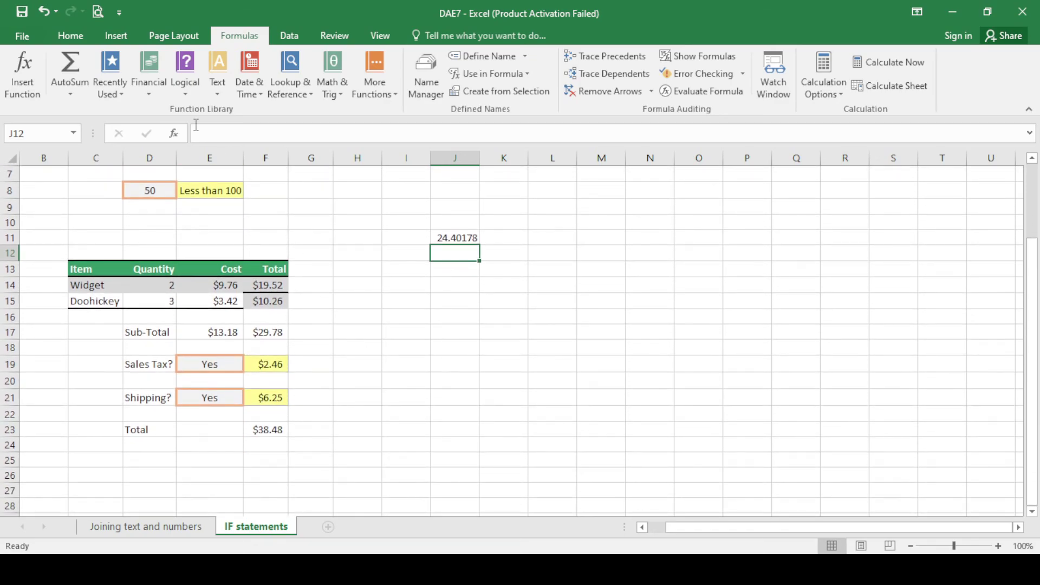
{"action": "left_click", "coordinate": [187, 81]}
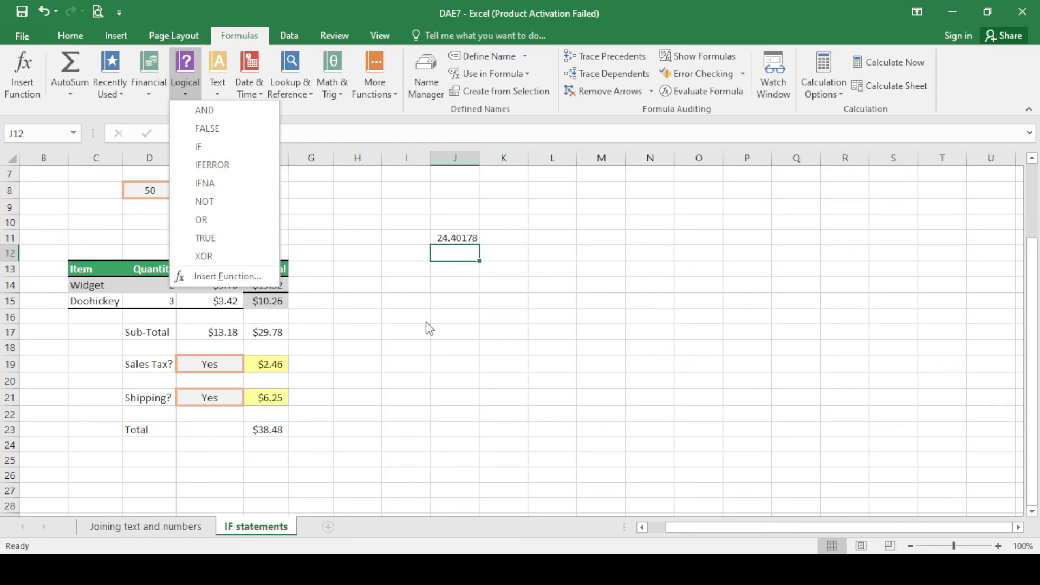
{"action": "left_click", "coordinate": [401, 360]}
{"action": "left_click", "coordinate": [289, 429]}
{"action": "left_click", "coordinate": [262, 133]}
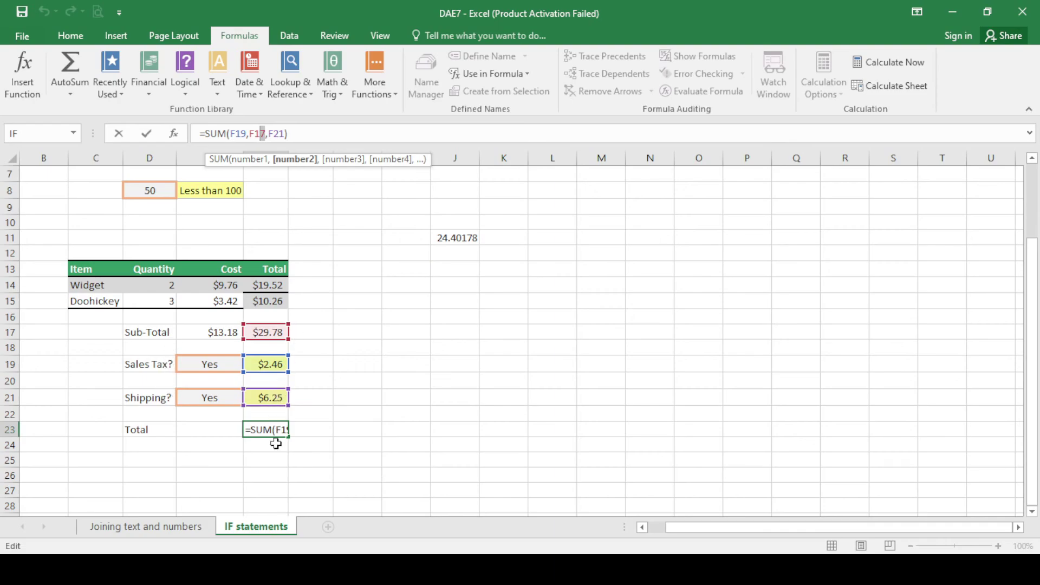
{"action": "left_click", "coordinate": [328, 432]}
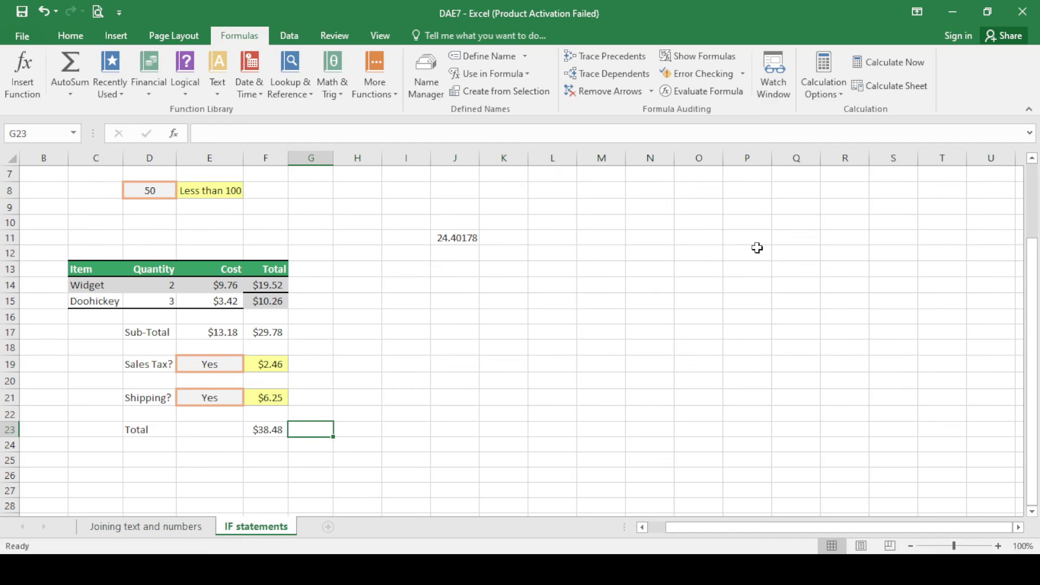
- Minimize the workbook window to show the desktop
{"action": "scroll", "coordinate": [808, 228], "scroll_direction": "up", "scroll_amount": 2}
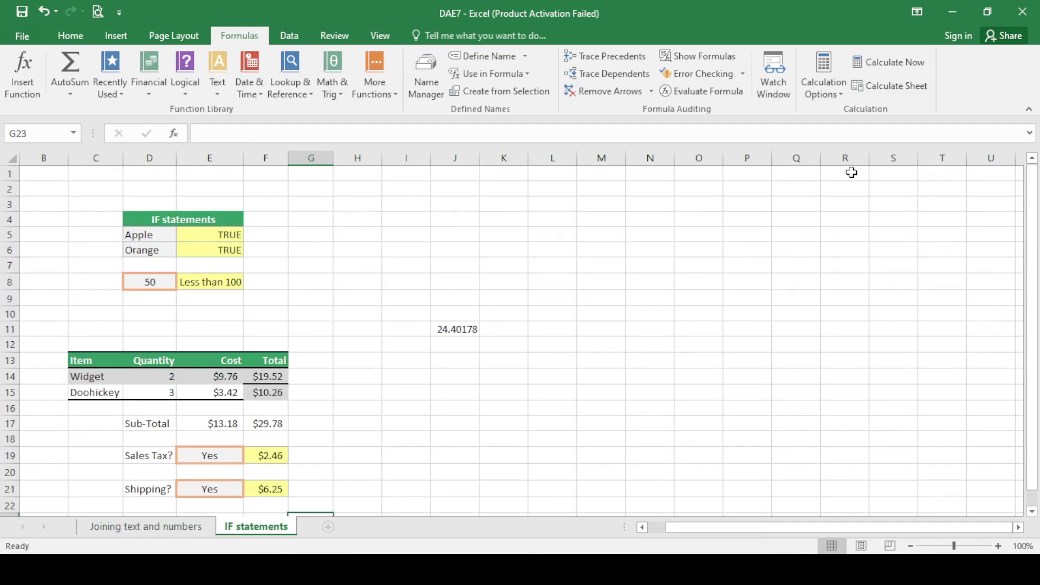
{"action": "left_click", "coordinate": [952, 17]}
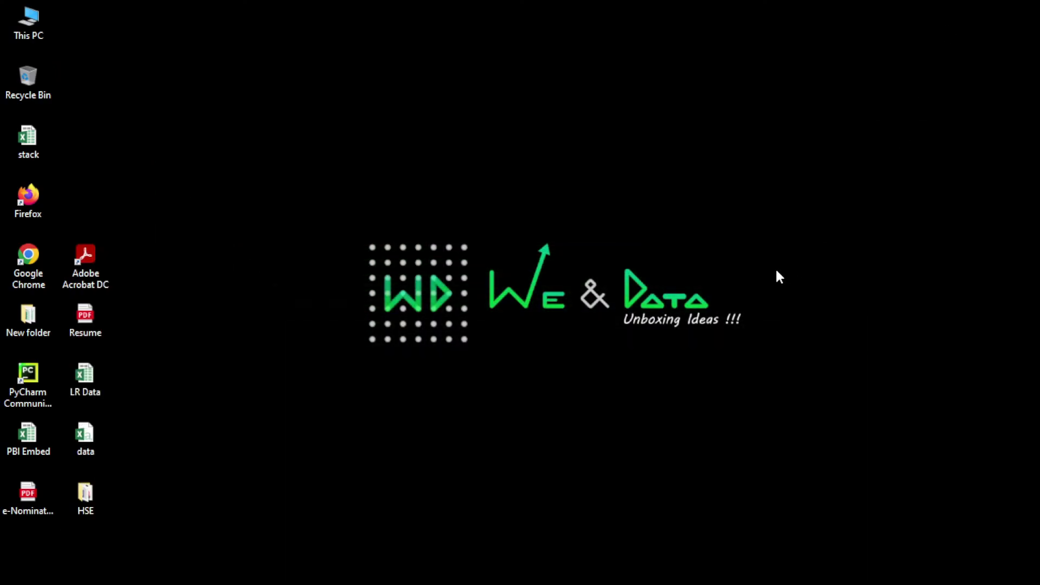